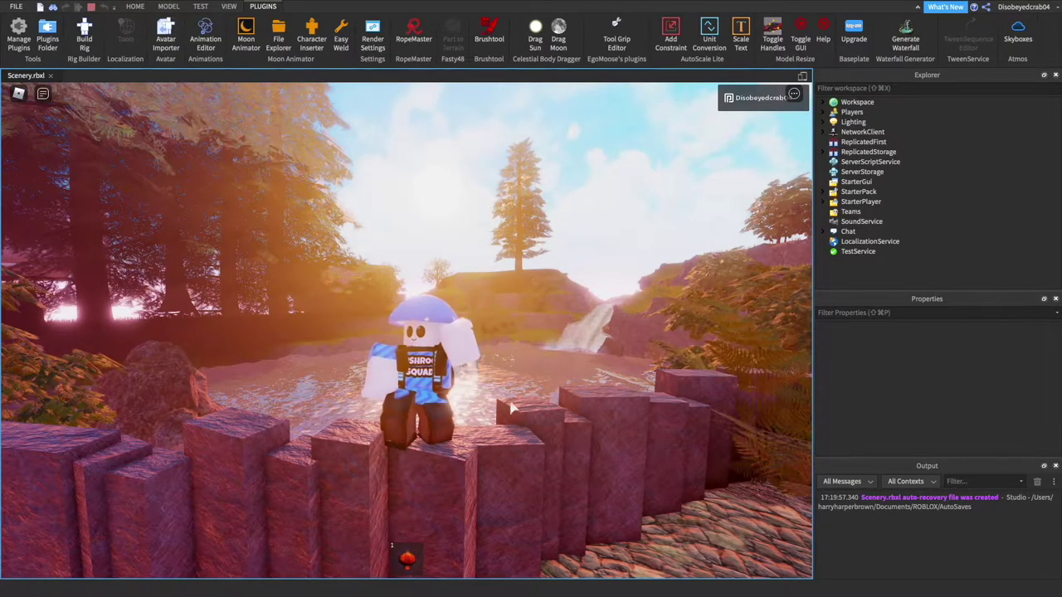
# - Equip the character's slot 1 item and inspect the finished scene around the stone wall and cobblestone path in the playtest
pyautogui.moveTo(417, 387); pyautogui.dragTo(417, 387, button='right')
pyautogui.press('a')
pyautogui.press('1')
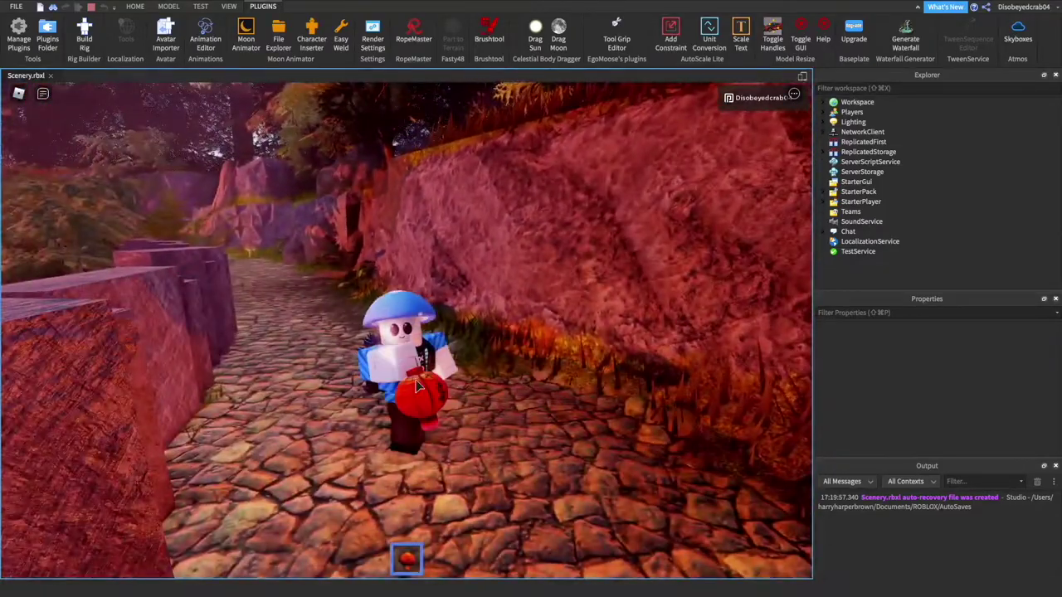
pyautogui.press('d')
pyautogui.press('s')
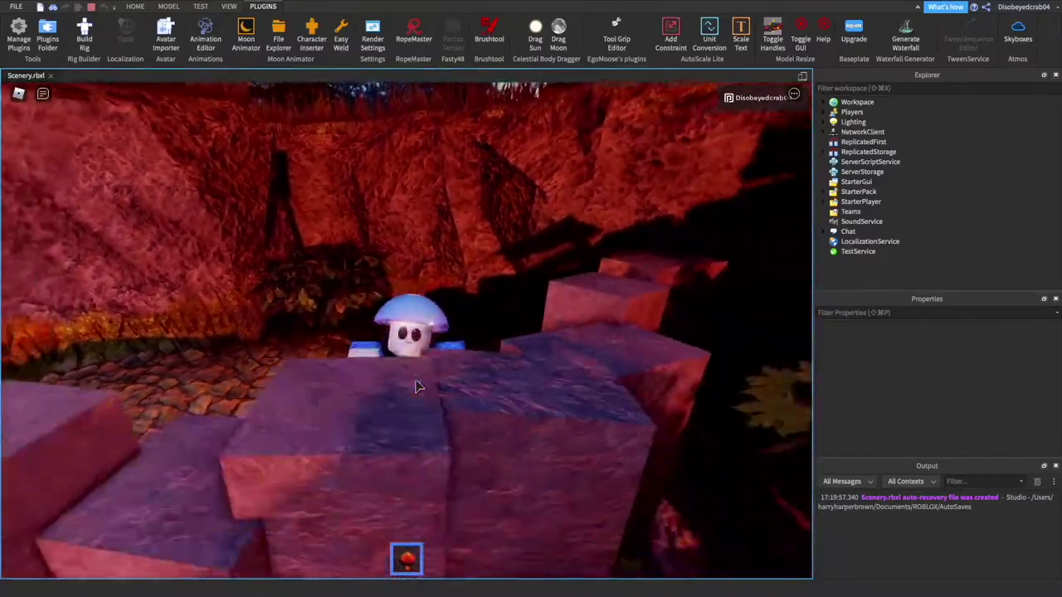
pyautogui.press('w')
pyautogui.press('d')
pyautogui.press('s')
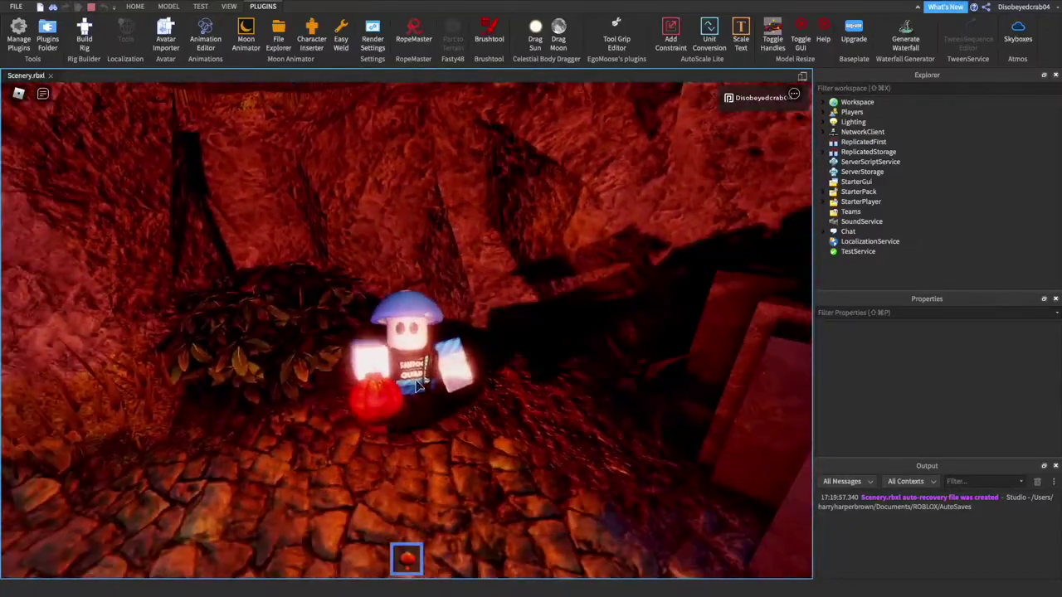
pyautogui.press('a')
pyautogui.press('w')
# - Walk the character along the cobblestone path and through the cave, examining the scenery in first-person view
pyautogui.moveTo(417, 386); pyautogui.dragTo(417, 387, button='right')
pyautogui.press('d')
pyautogui.press('w')
pyautogui.press('w')
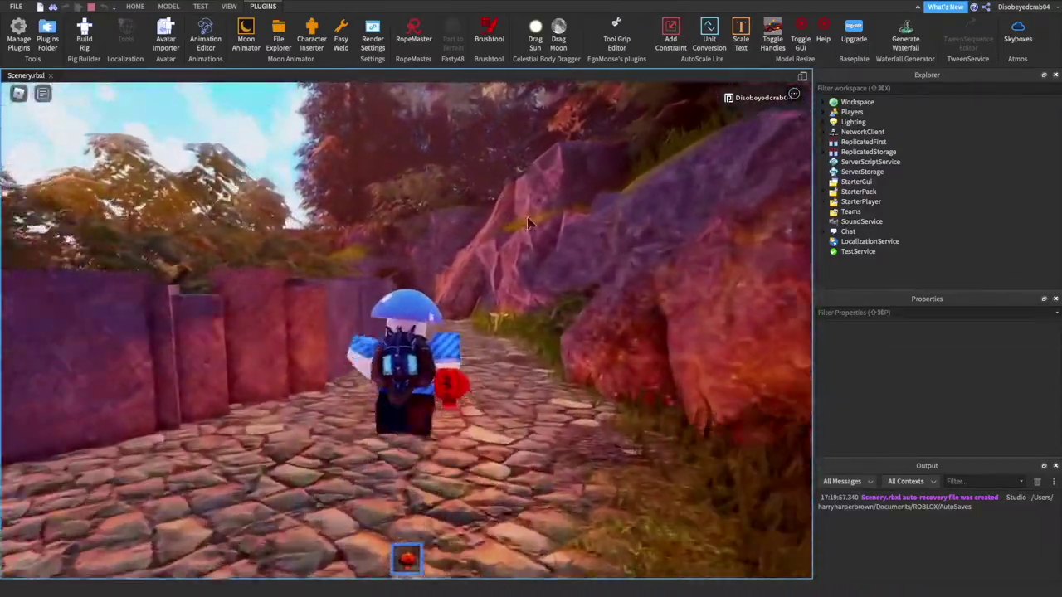
pyautogui.press('w')
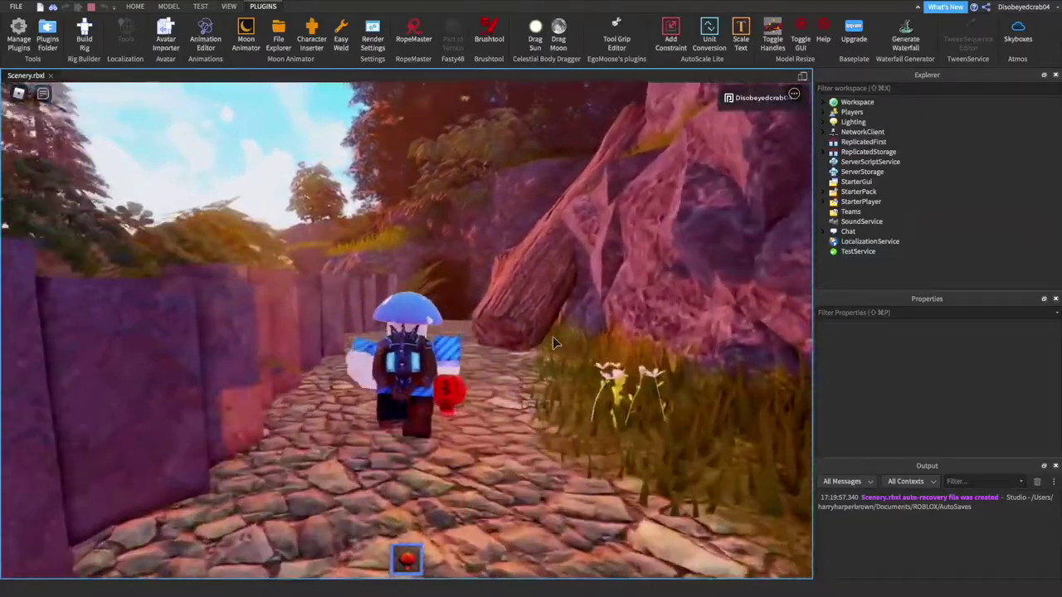
pyautogui.scroll(-10, 384, 362)
pyautogui.scroll(10, 384, 356)
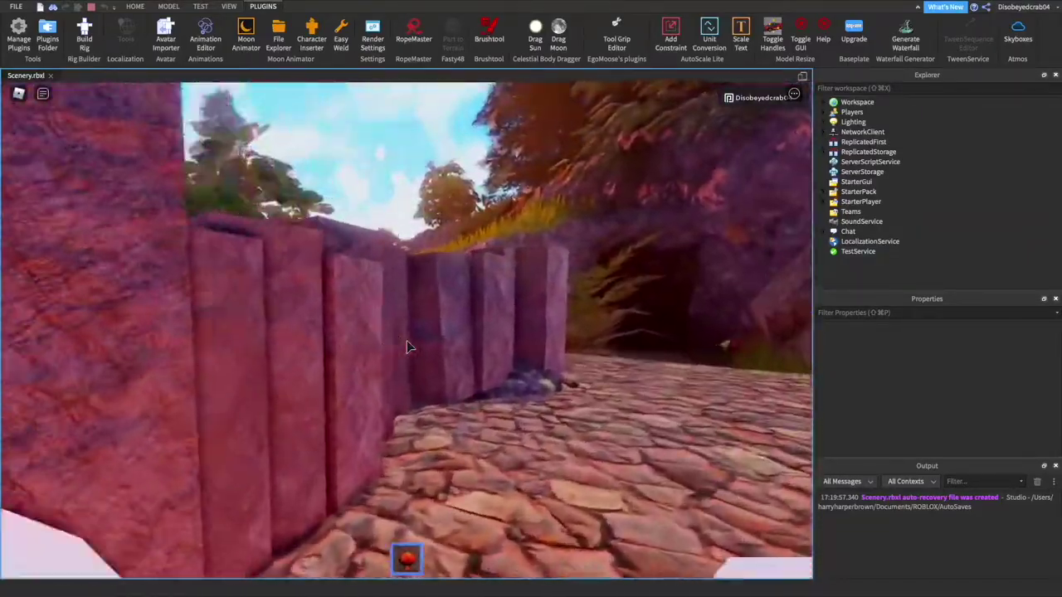
pyautogui.press('w')
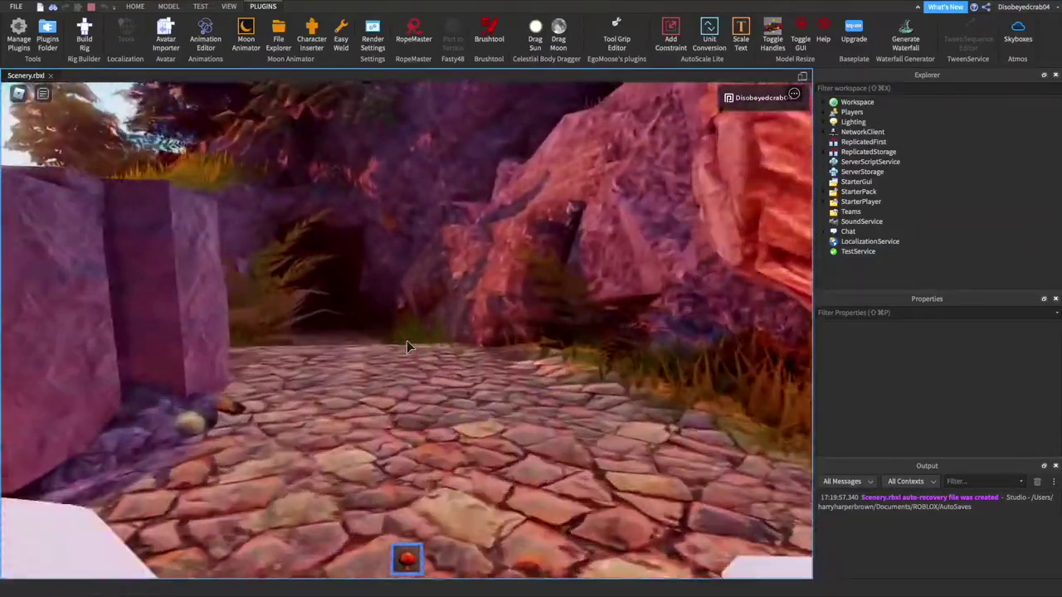
pyautogui.press('w')
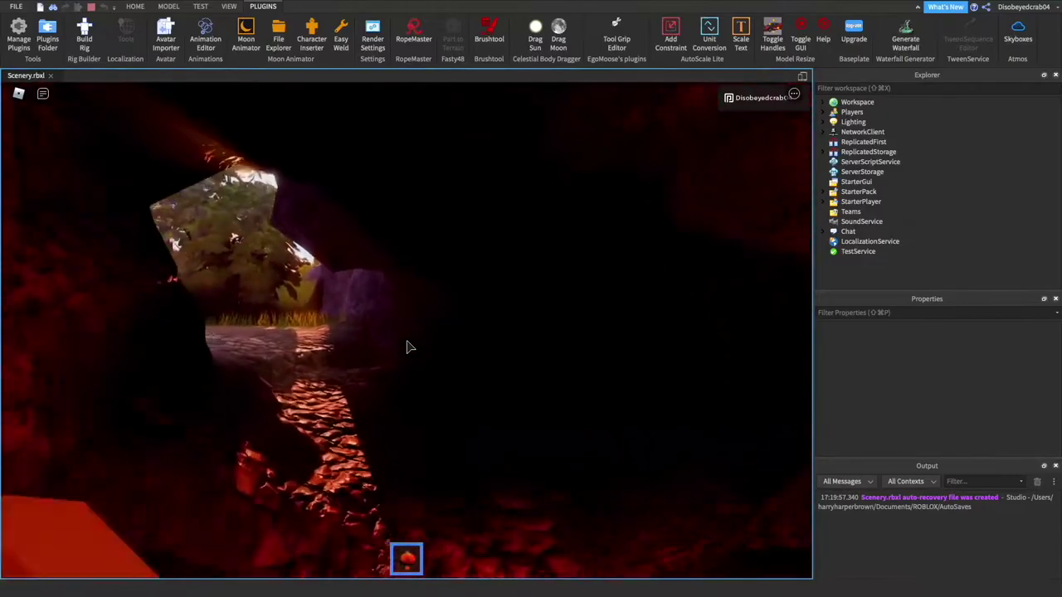
pyautogui.press('w')
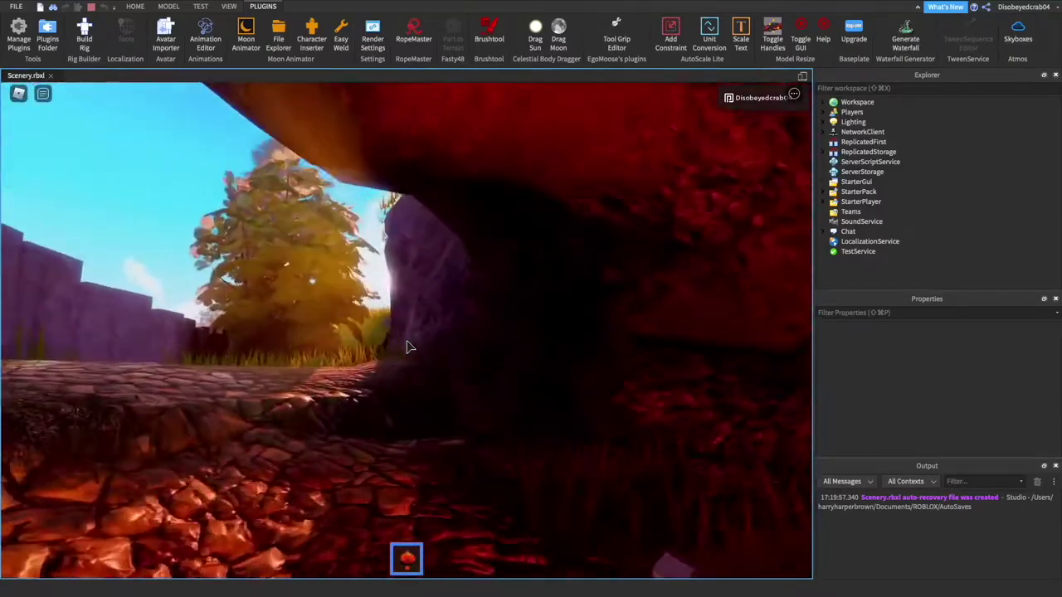
pyautogui.press('w')
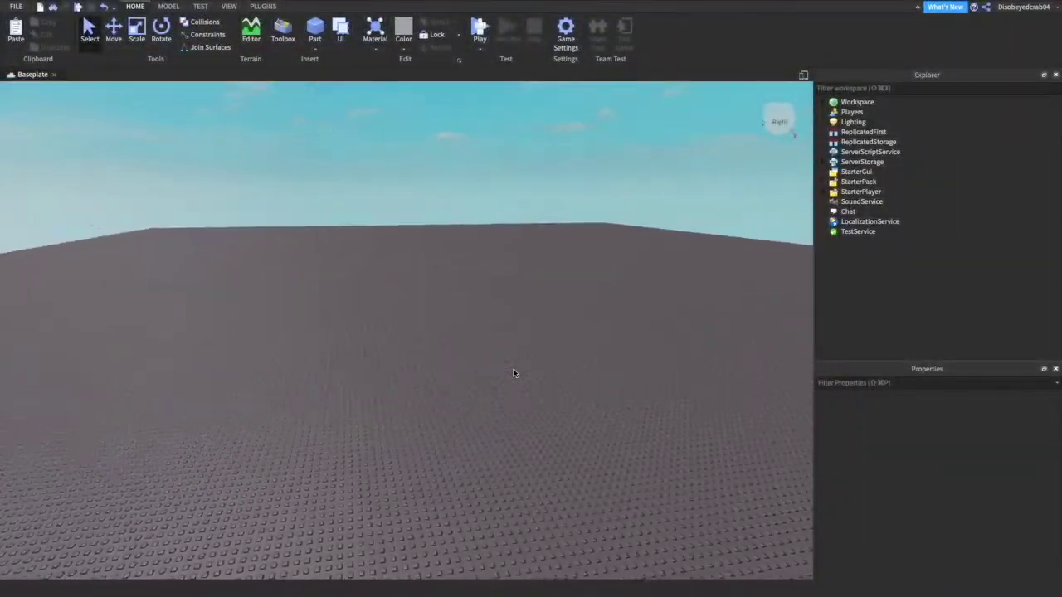
pyautogui.moveTo(513, 370); pyautogui.dragTo(192, 185, button='right')
pyautogui.moveTo(559, 438); pyautogui.dragTo(559, 438, button='right')
pyautogui.press('w')
pyautogui.press('w')
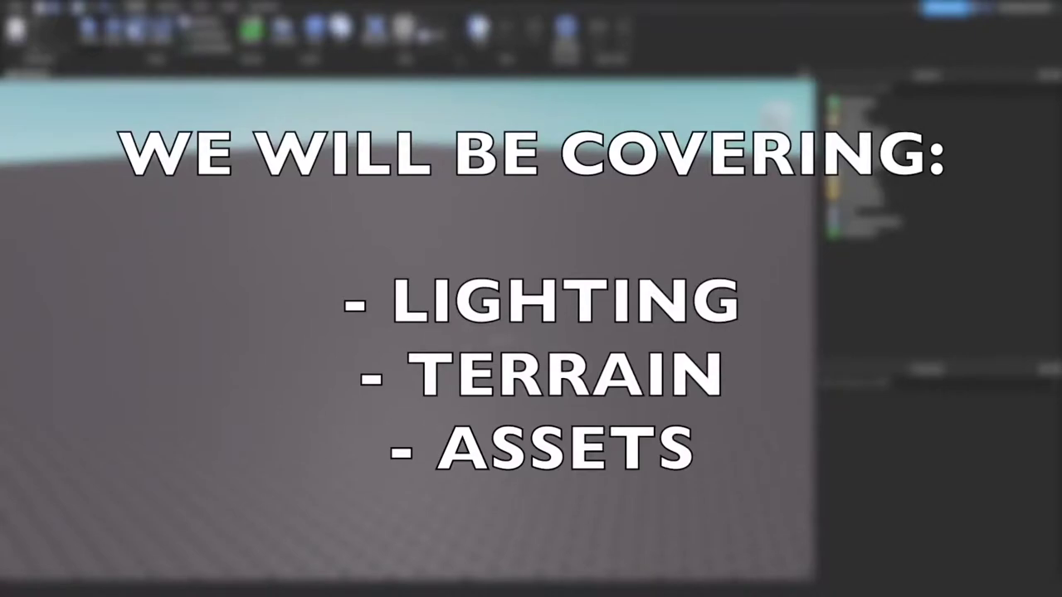
pyautogui.moveTo(562, 412); pyautogui.dragTo(562, 412, button='right')
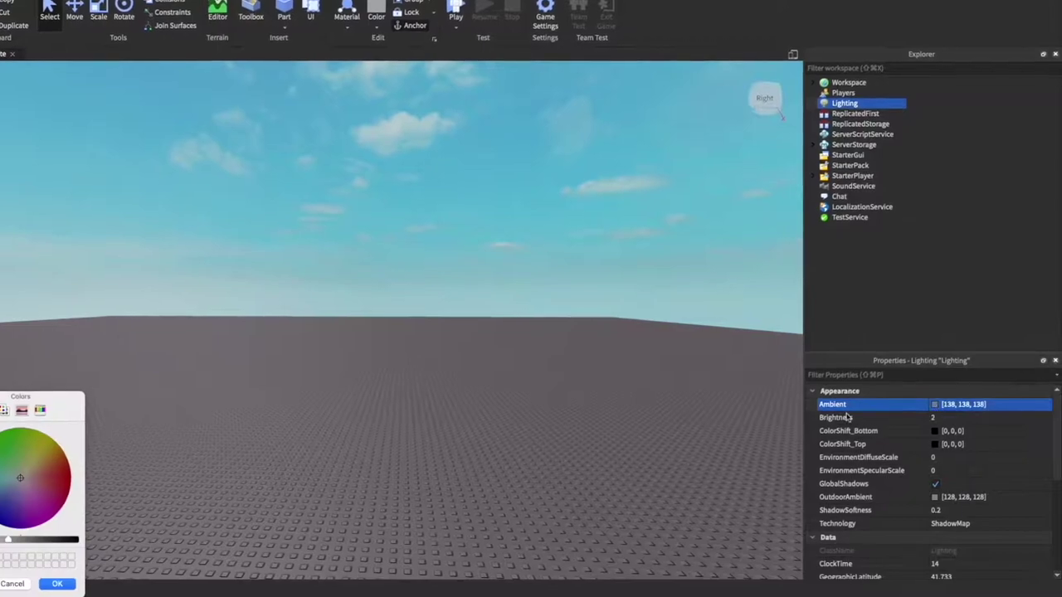
# - Set the Lighting service's Ambient color to black (0, 0, 0) and its Brightness to 2.24
pyautogui.moveTo(35, 400); pyautogui.dragTo(535, 236)
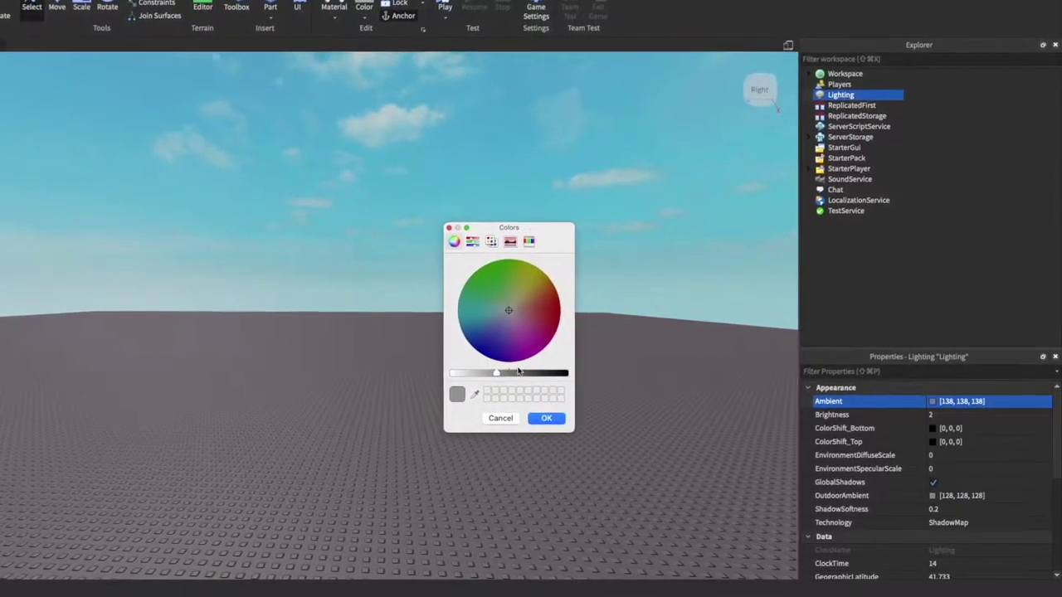
pyautogui.click(541, 418)
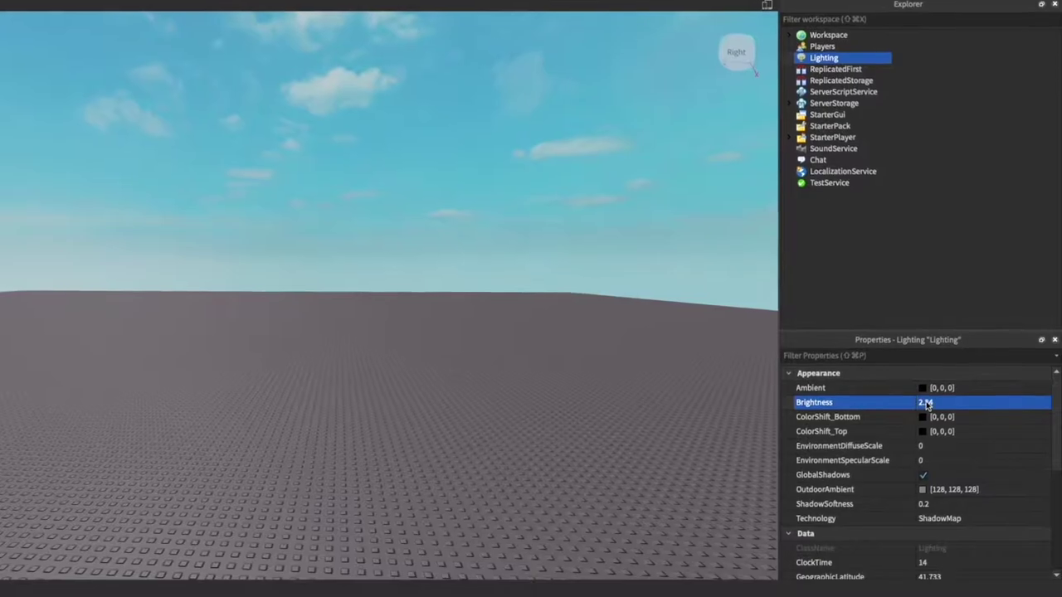
pyautogui.moveTo(462, 407); pyautogui.dragTo(461, 408, button='right')
pyautogui.scroll(8, 461, 407)
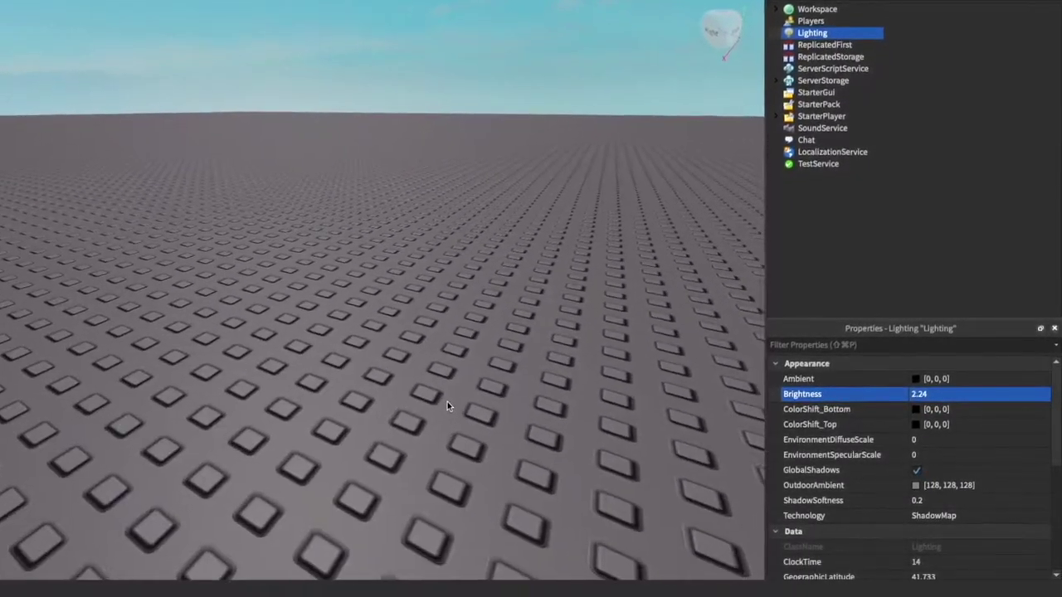
pyautogui.scroll(-5, 447, 401)
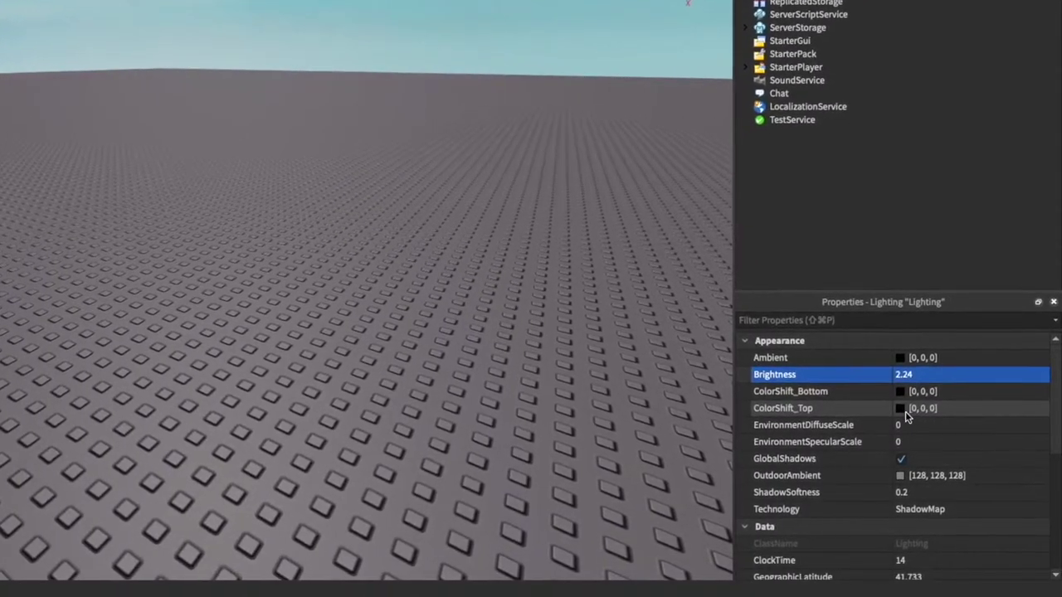
# - Set the Lighting's ColorShift_Top to 253, 89, 11 and check the tint on the baseplate
pyautogui.click(906, 411)
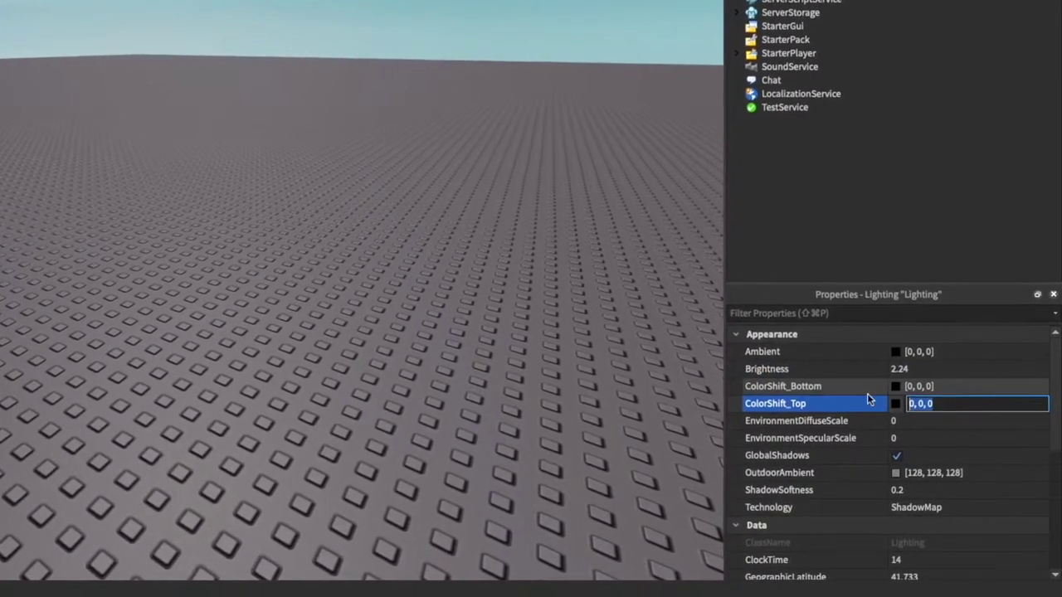
pyautogui.write('25')
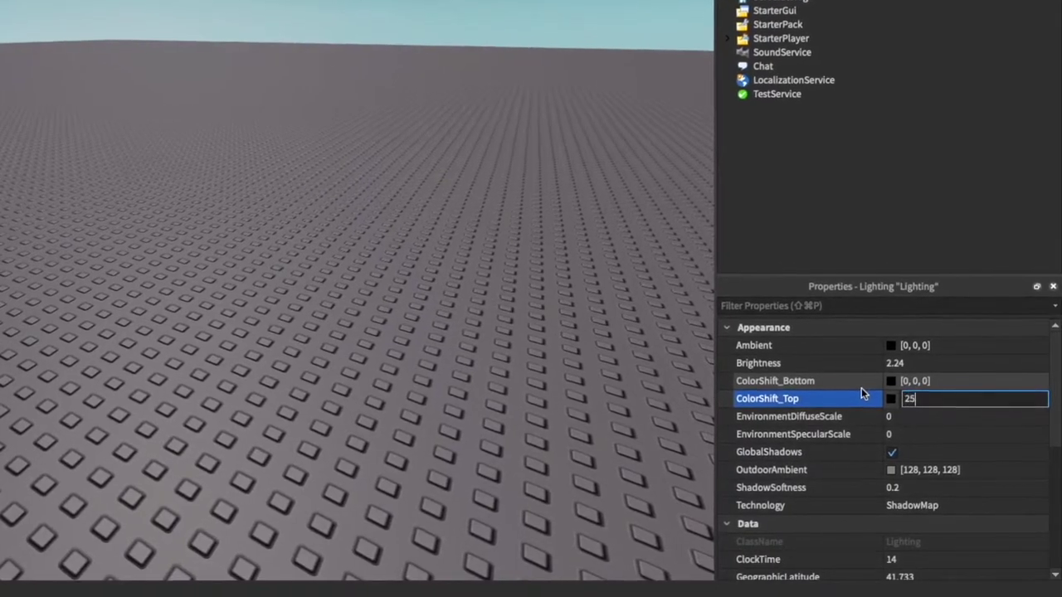
pyautogui.write('3')
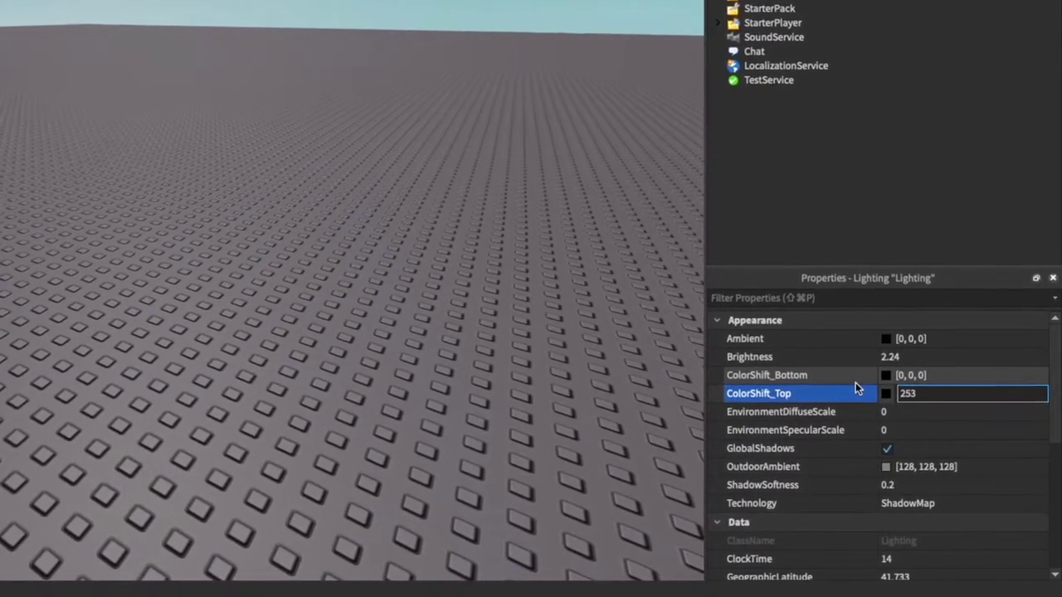
pyautogui.write(', 89')
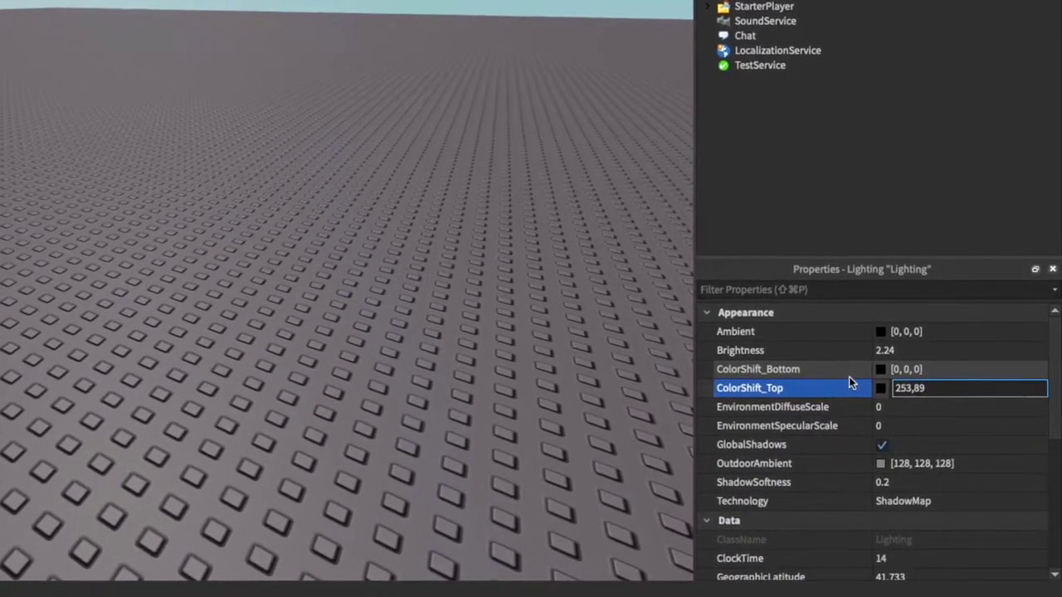
pyautogui.write(', ')
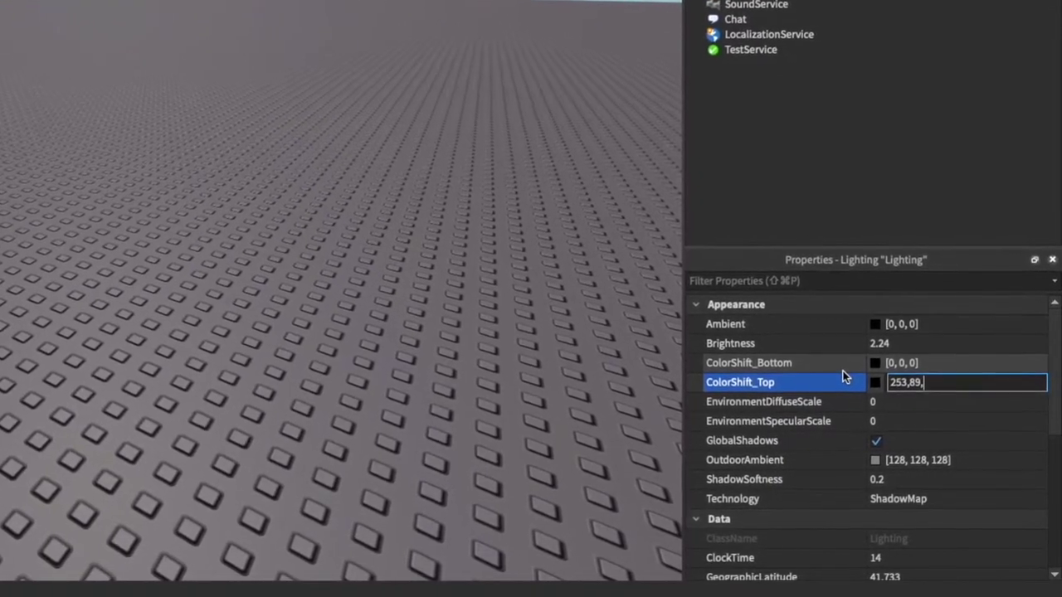
pyautogui.write('11')
pyautogui.press('Return')
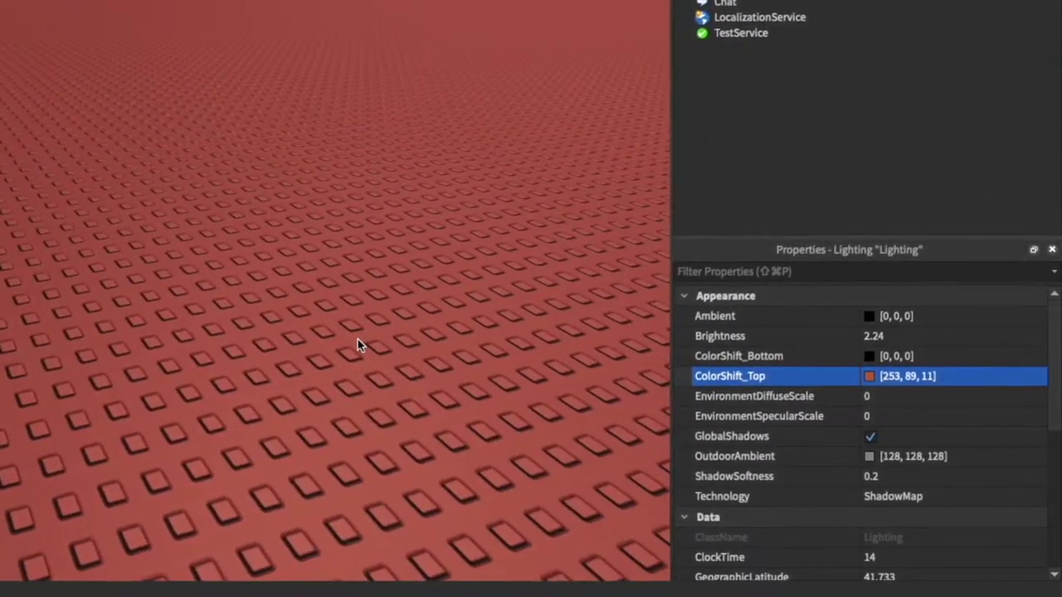
pyautogui.moveTo(357, 339); pyautogui.dragTo(298, 315, button='right')
pyautogui.scroll(-5, 332, 331)
pyautogui.click(324, 327)
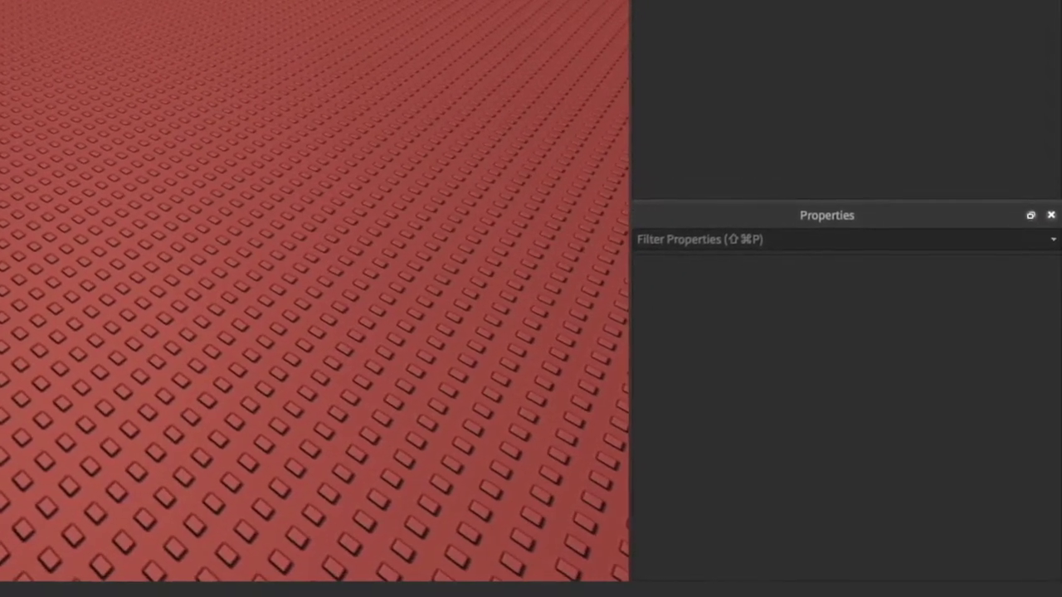
# - Set the Lighting's EnvironmentDiffuseScale and EnvironmentSpecularScale both to 1 and check the effect on the baseplate
pyautogui.click(747, 4)
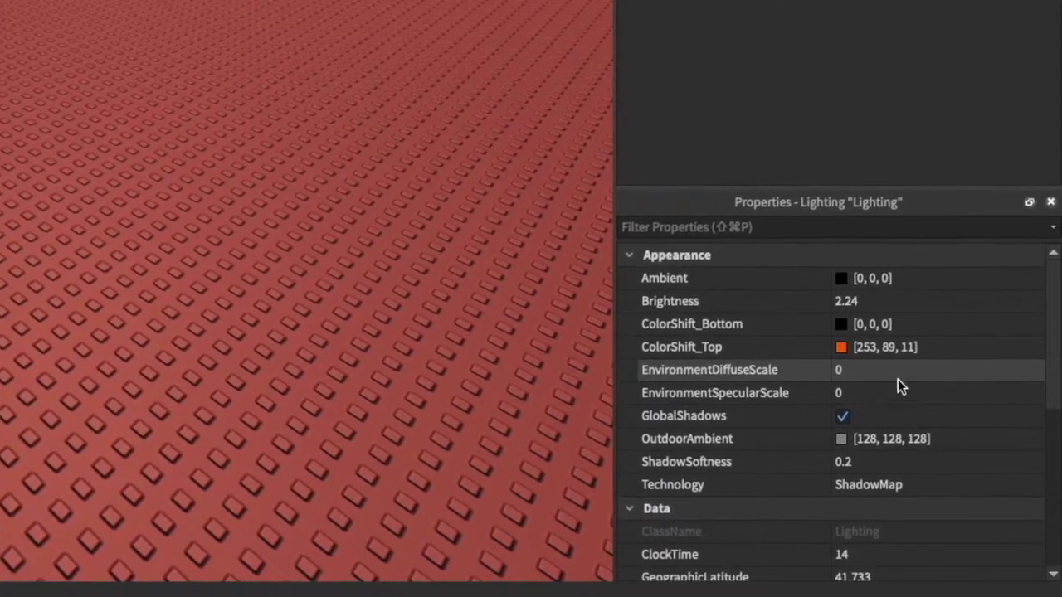
pyautogui.click(908, 379)
pyautogui.write('1')
pyautogui.press('Tab')
pyautogui.write('1')
pyautogui.click(149, 240)
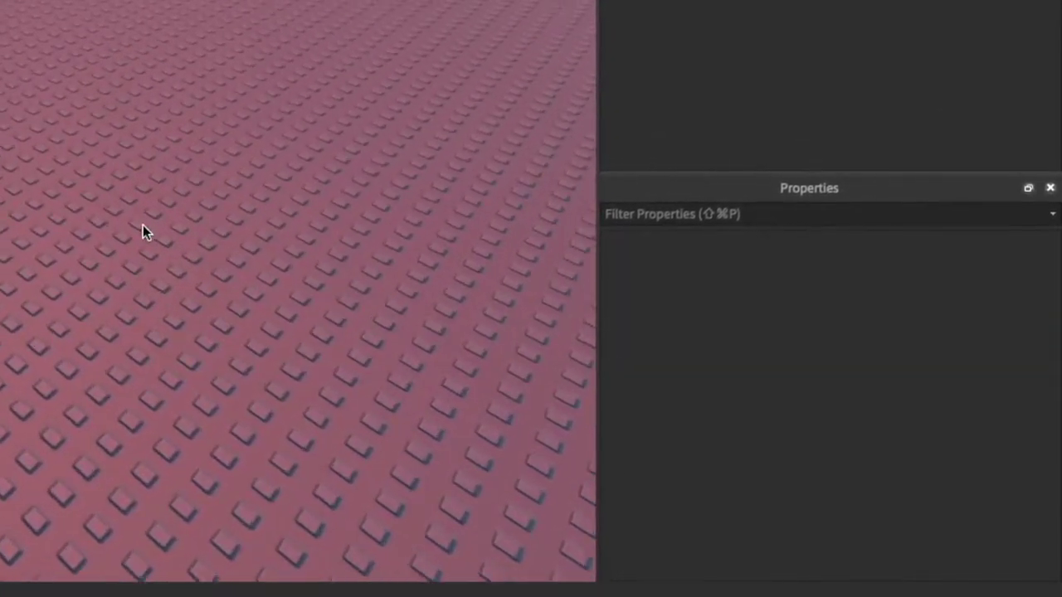
pyautogui.moveTo(142, 225); pyautogui.dragTo(127, 217, button='right')
# - Set the Lighting's OutdoorAmbient color to 165, 87, 4
pyautogui.click(746, 3)
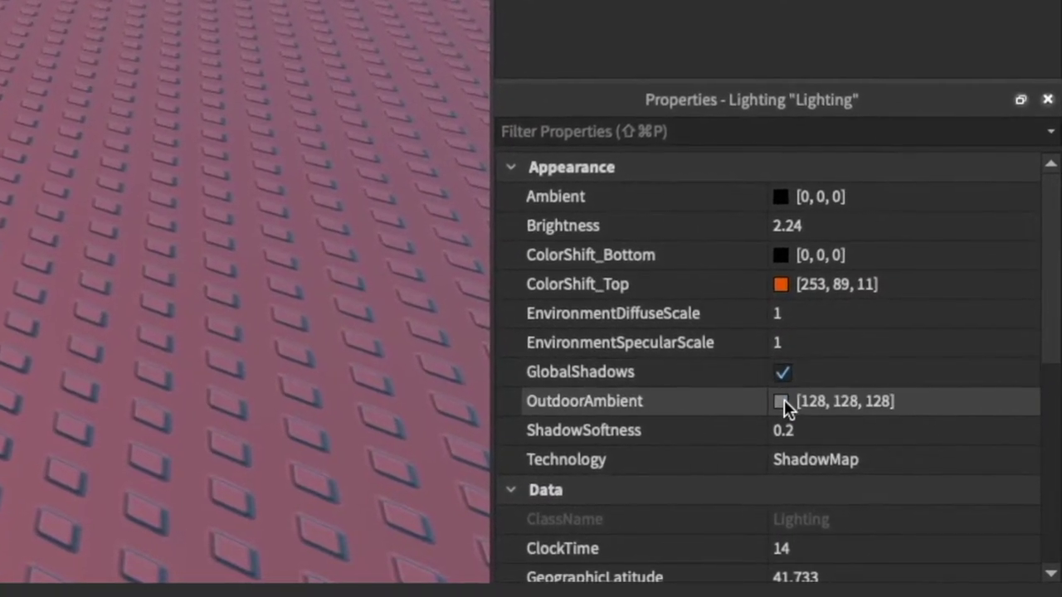
pyautogui.click(833, 402)
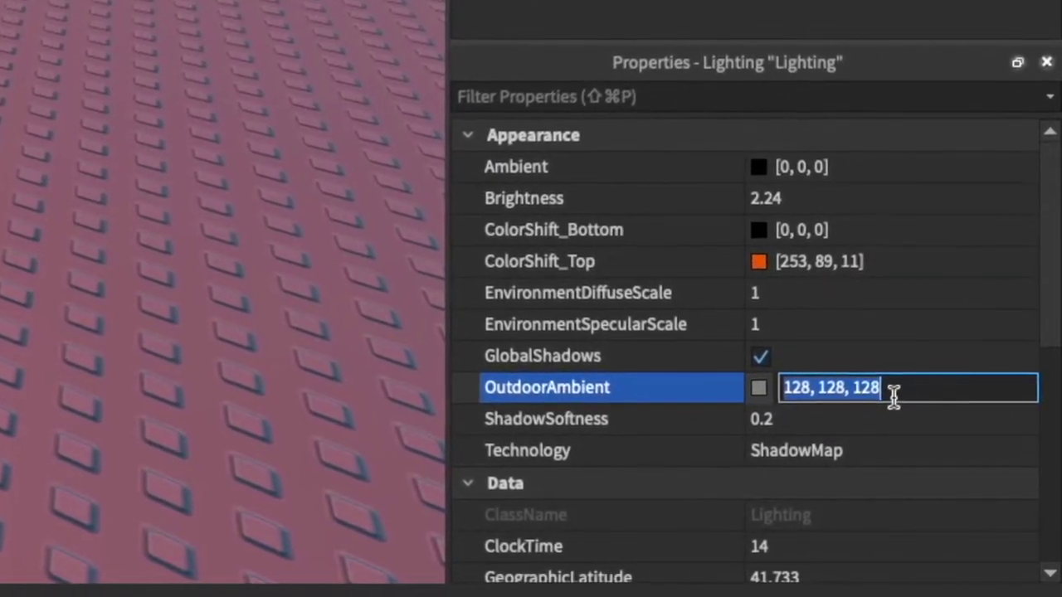
pyautogui.write('16')
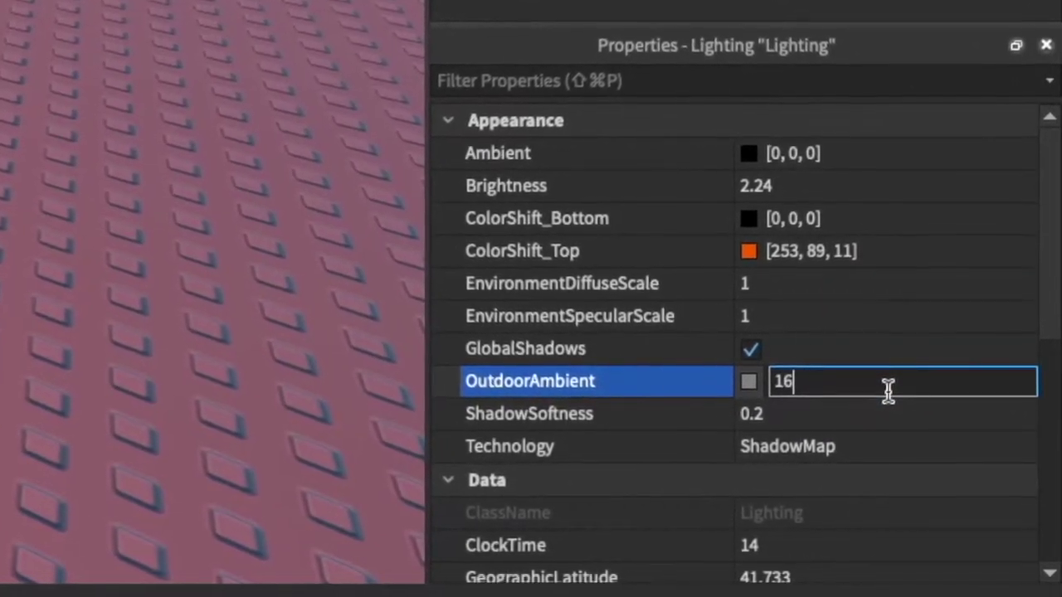
pyautogui.write('5, ')
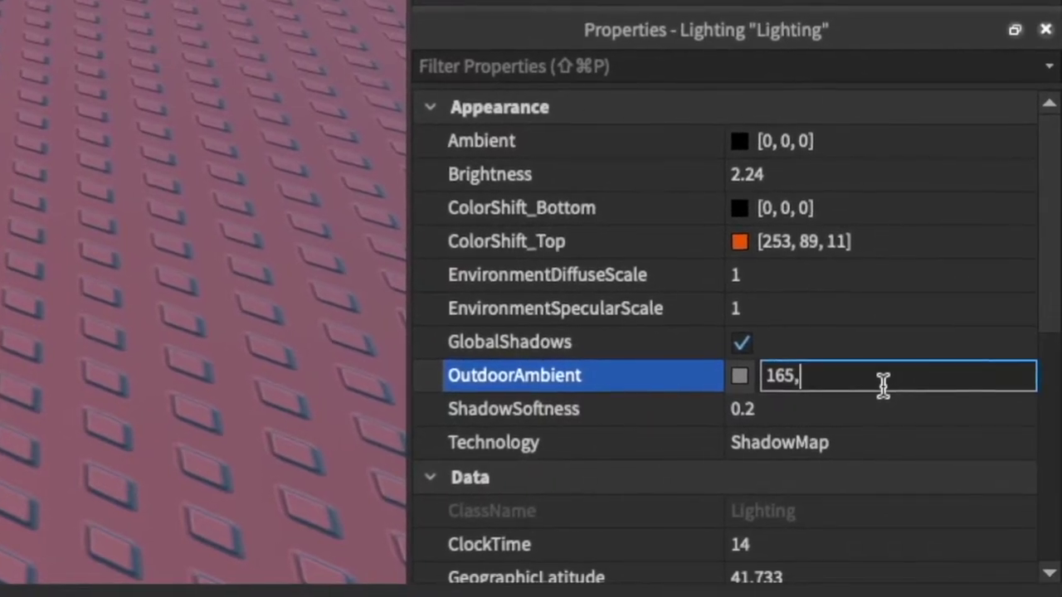
pyautogui.write('87')
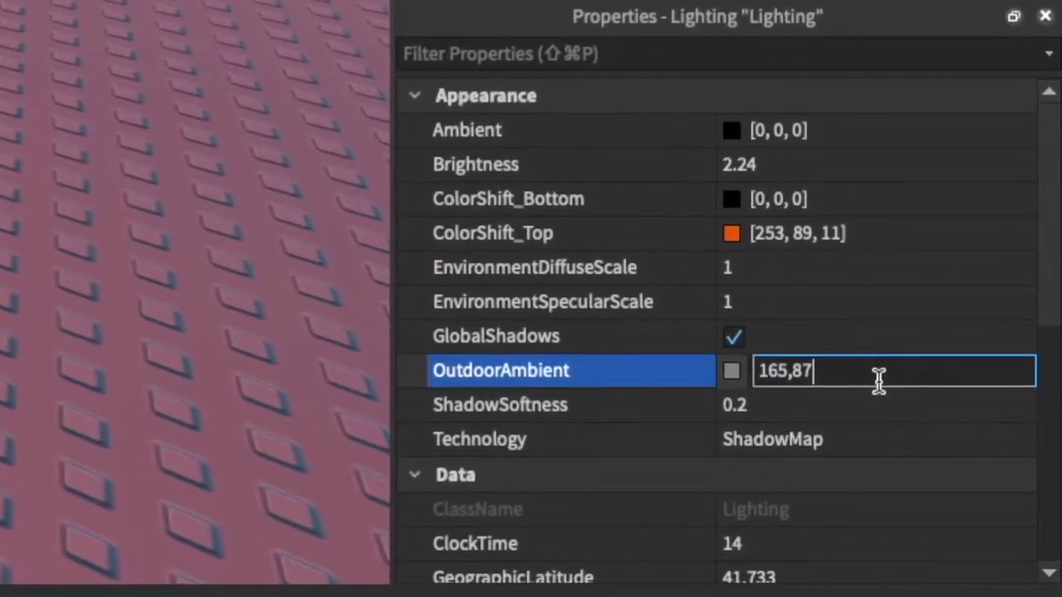
pyautogui.write(', 4')
pyautogui.press('Return')
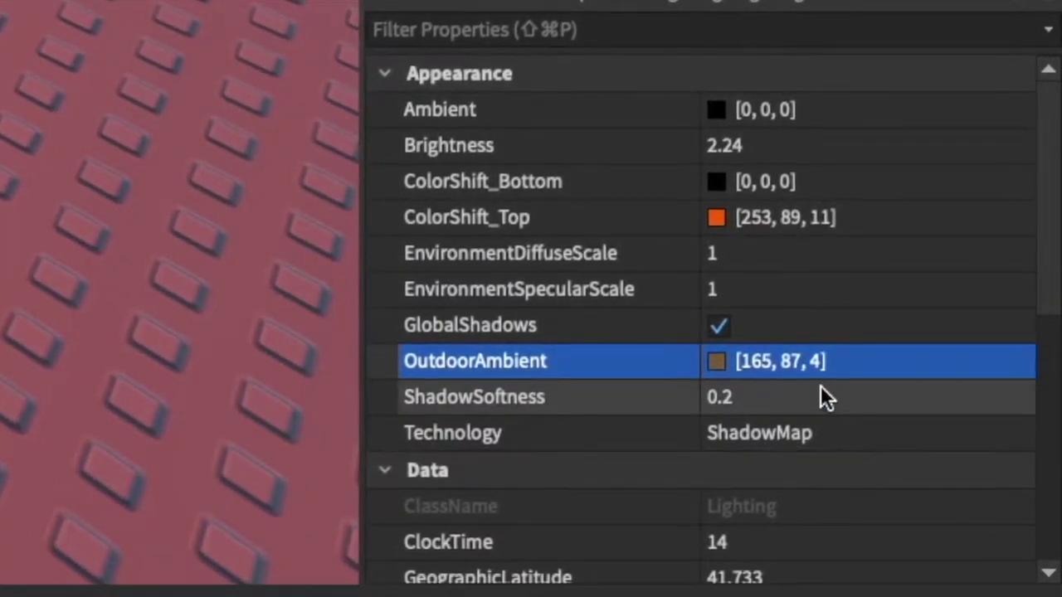
# - Set the Lighting's ShadowSoftness to 0 and its ExposureCompensation to 0.3, and look over the lit baseplate
pyautogui.click(821, 396)
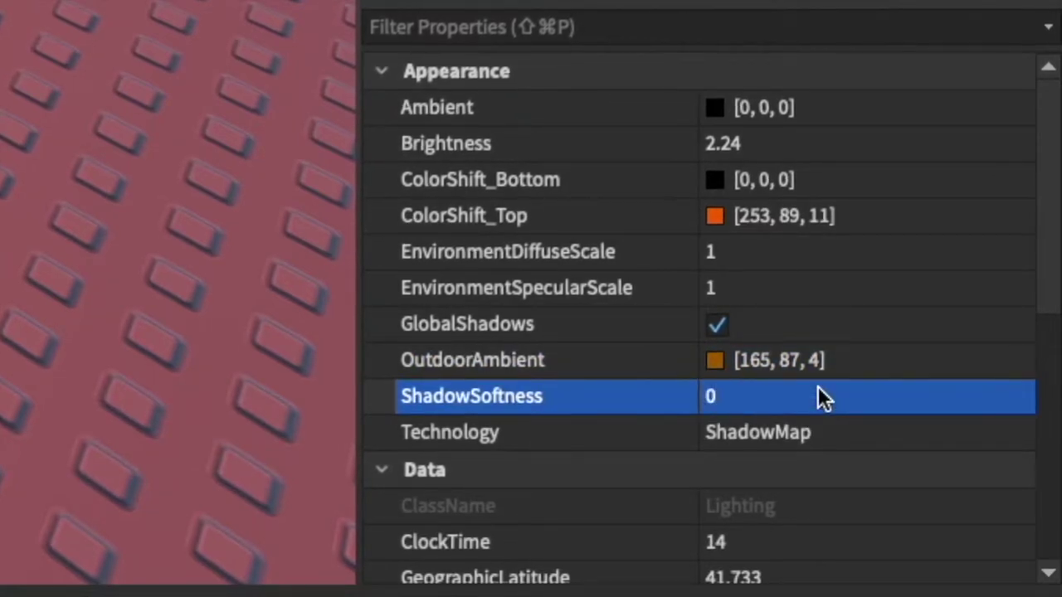
pyautogui.scroll(-5, 771, 372)
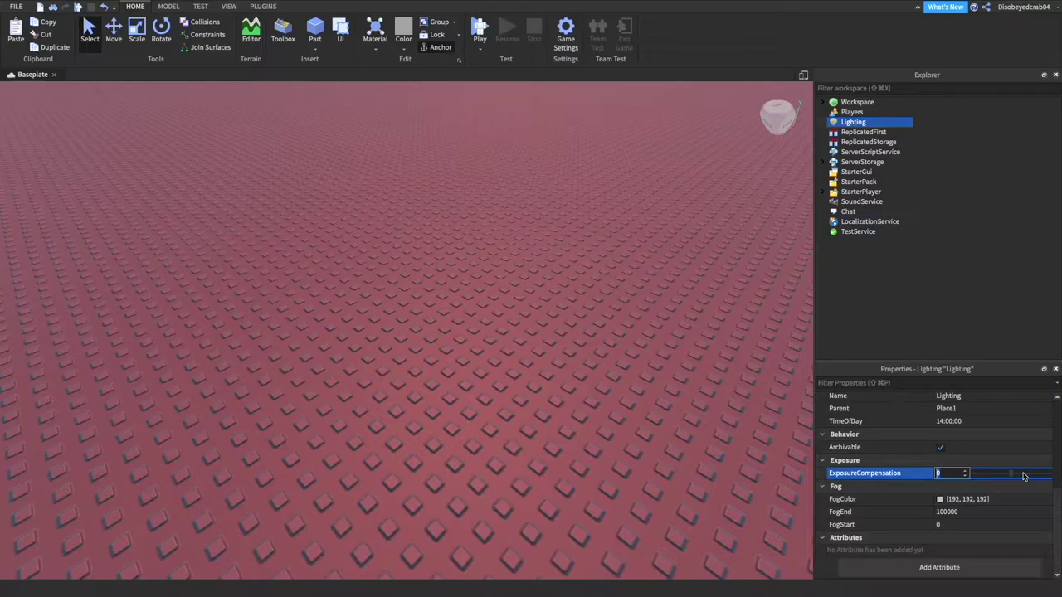
pyautogui.moveTo(1011, 477); pyautogui.dragTo(1016, 476)
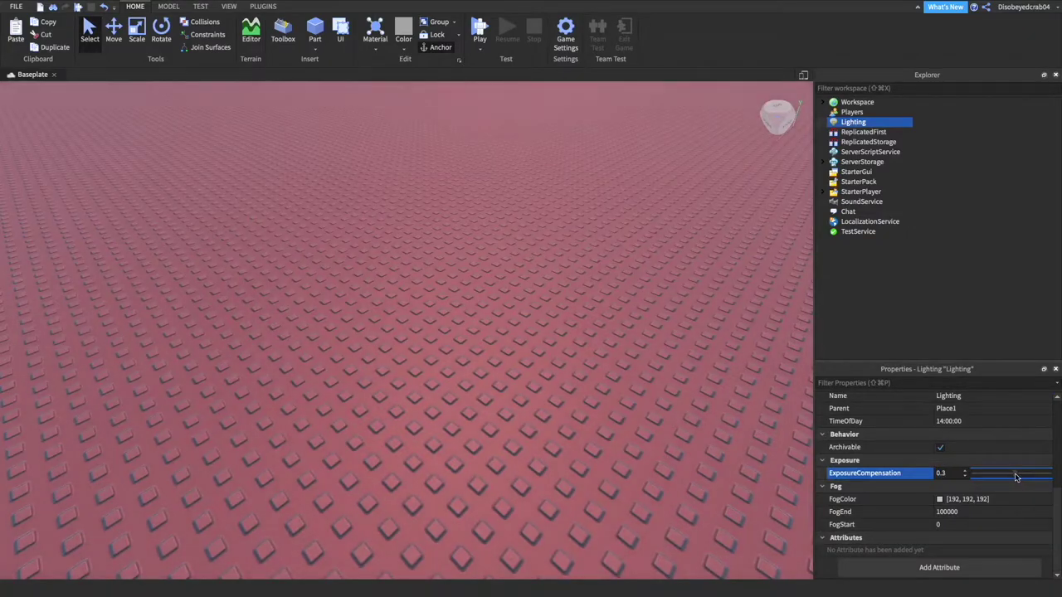
pyautogui.click(579, 429)
pyautogui.moveTo(576, 429); pyautogui.dragTo(577, 430, button='right')
pyautogui.press('s')
pyautogui.press('w')
pyautogui.press('w')
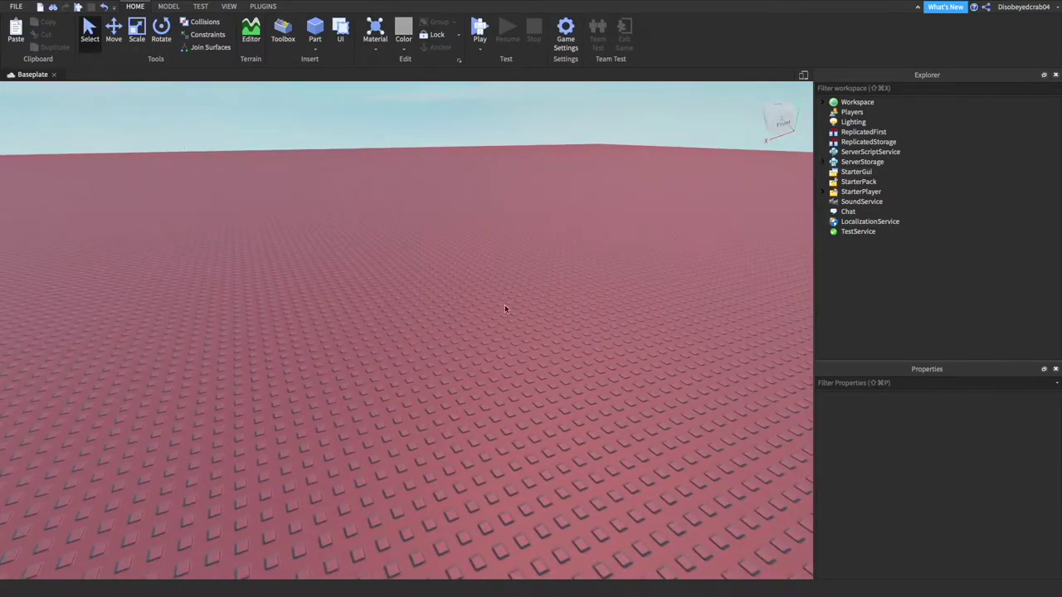
# - Set the Toolbox thumbnail background to None and check the My Models inventory
pyautogui.click(283, 33)
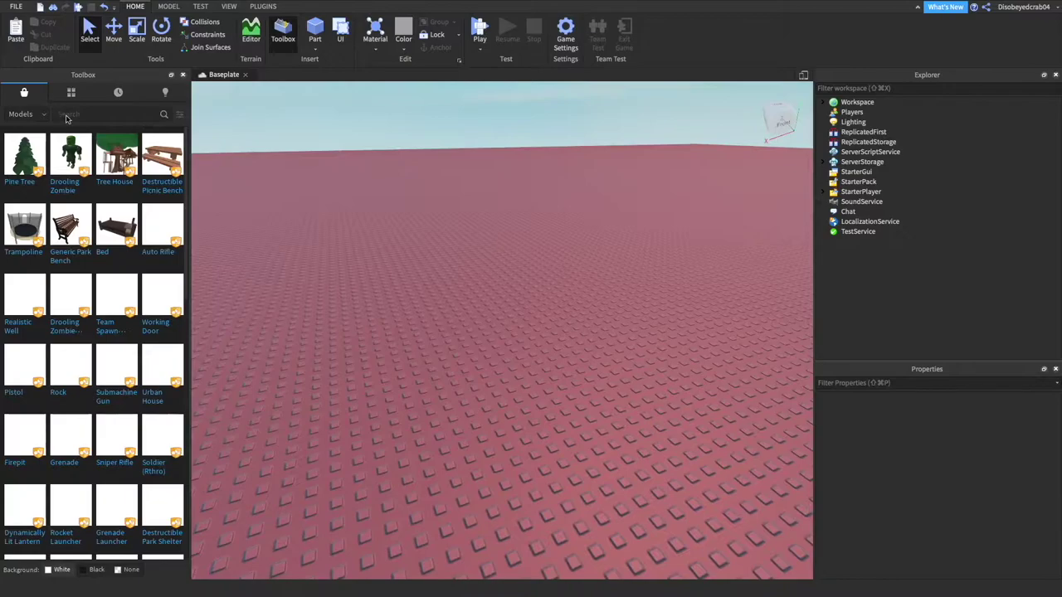
pyautogui.click(130, 573)
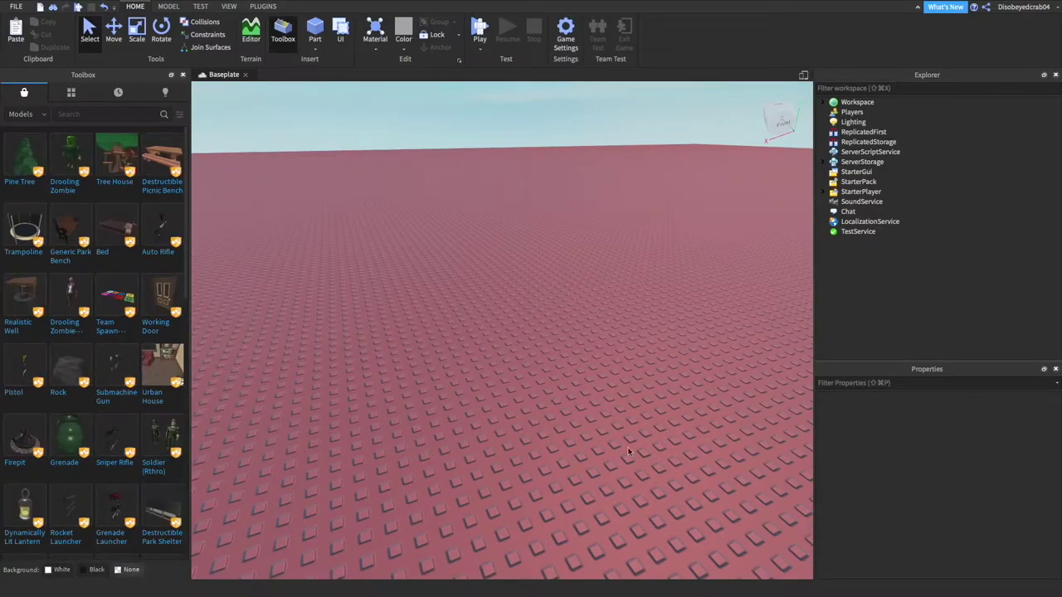
pyautogui.click(71, 92)
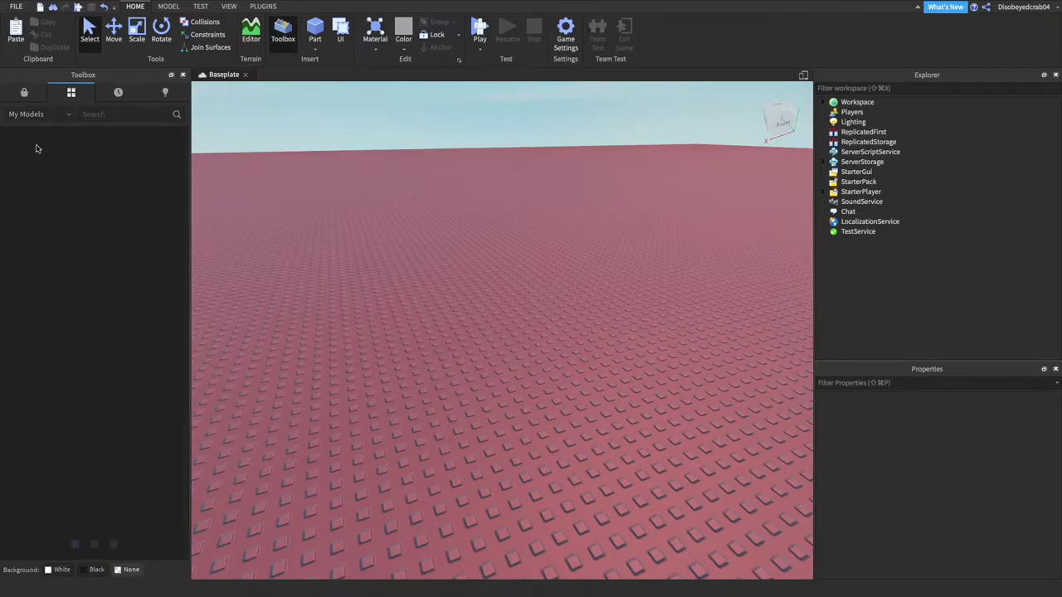
pyautogui.click(183, 74)
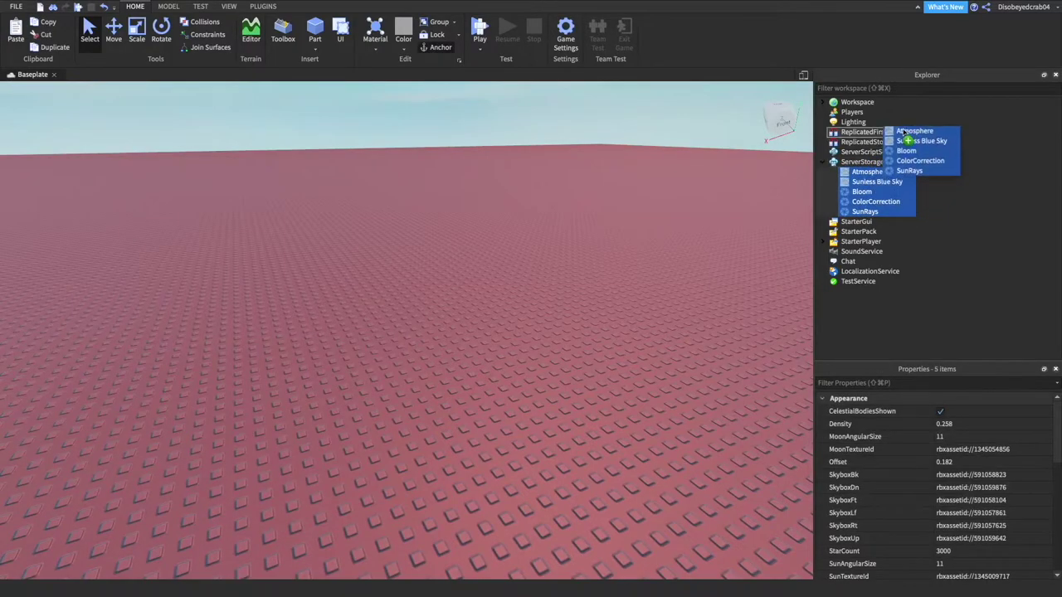
# - Move Atmosphere, Sunless Blue Sky, Bloom, ColorCorrection and SunRays from ServerStorage into Lighting, and look over the baseplate
pyautogui.moveTo(902, 123); pyautogui.dragTo(901, 125)
pyautogui.click(595, 370)
pyautogui.moveTo(595, 370); pyautogui.dragTo(590, 301, button='right')
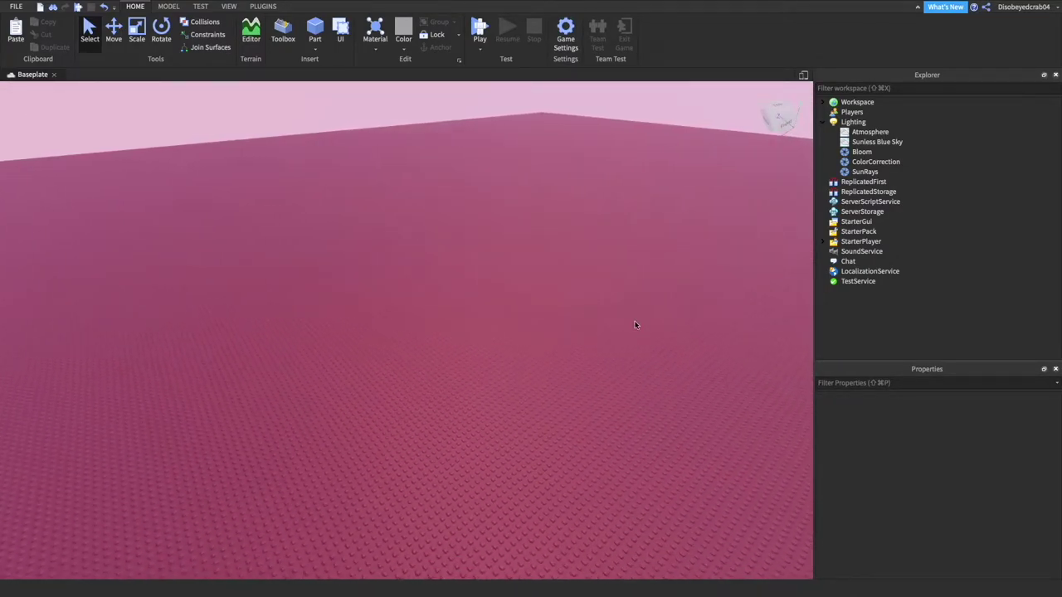
pyautogui.scroll(5, 457, 282)
pyautogui.scroll(-8, 479, 228)
pyautogui.moveTo(484, 288); pyautogui.dragTo(483, 288, button='right')
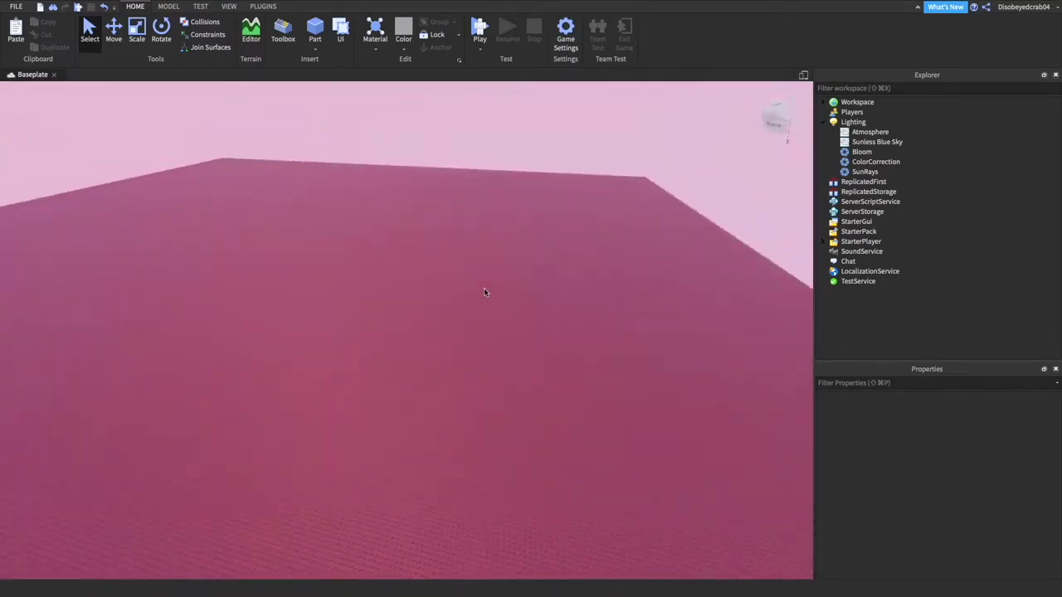
pyautogui.scroll(5, 493, 230)
pyautogui.scroll(-10, 497, 249)
pyautogui.scroll(12, 505, 300)
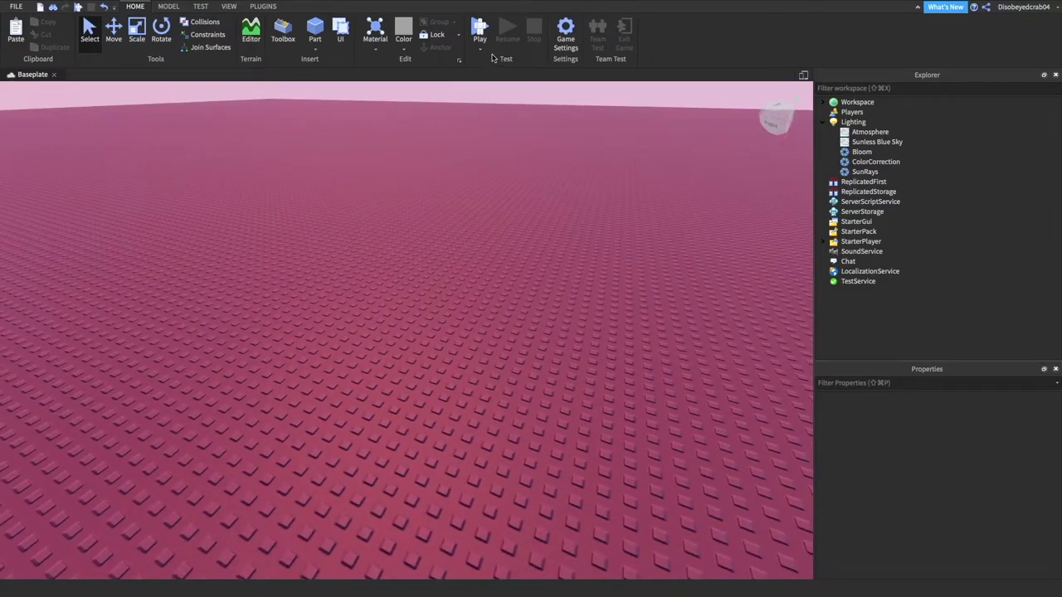
# - Playtest the place, walking and jumping the character around the baseplate to check the sky and lighting
pyautogui.click(480, 30)
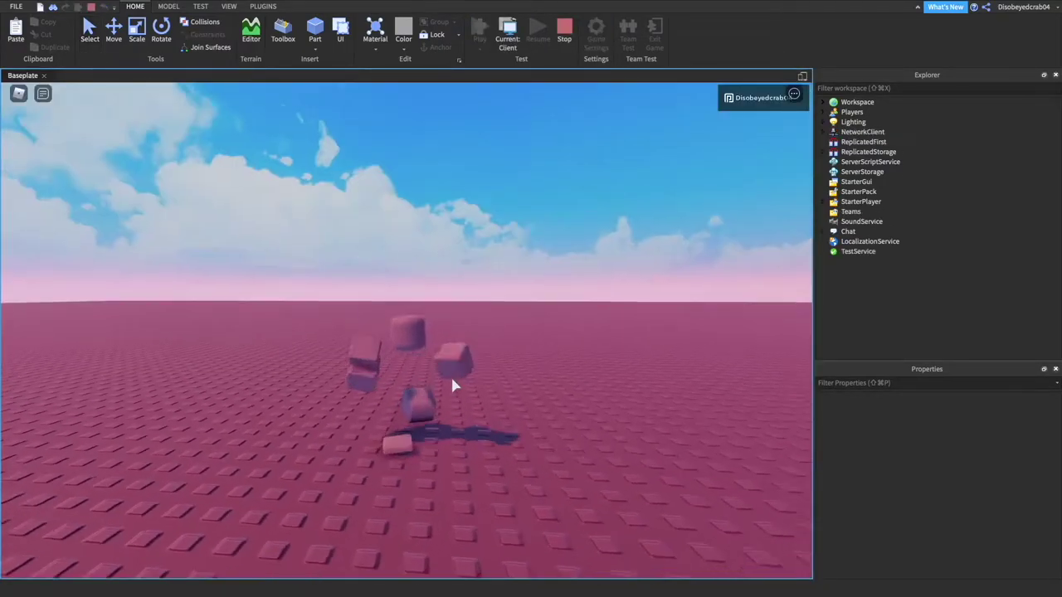
pyautogui.press('w')
pyautogui.press('a')
pyautogui.press('d')
pyautogui.press('s')
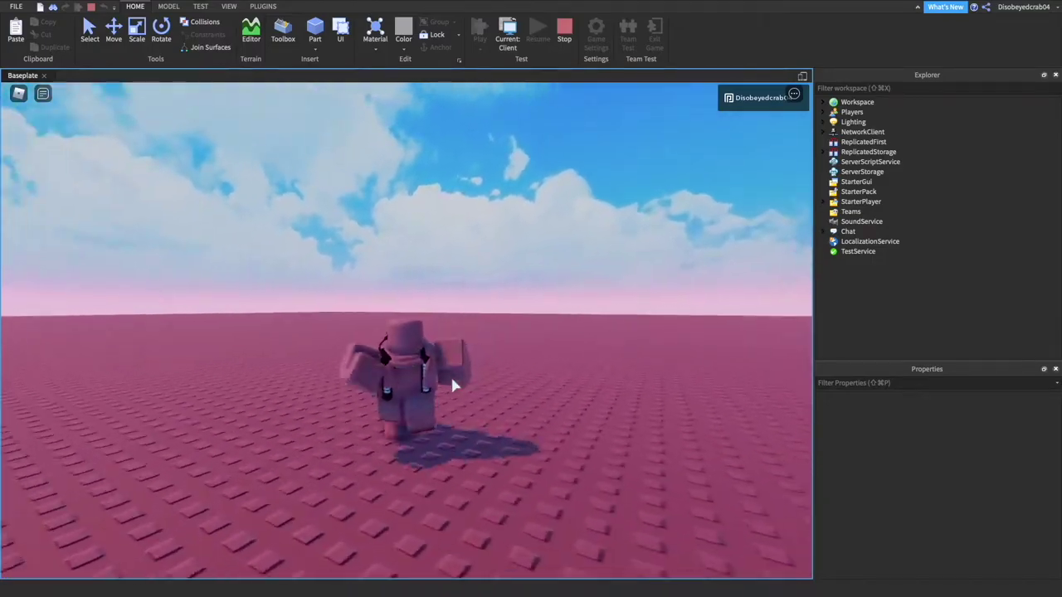
pyautogui.press('a')
pyautogui.press('space')
pyautogui.press('s')
pyautogui.press('a')
pyautogui.moveTo(452, 379); pyautogui.dragTo(452, 379, button='right')
pyautogui.press('d')
pyautogui.press('s')
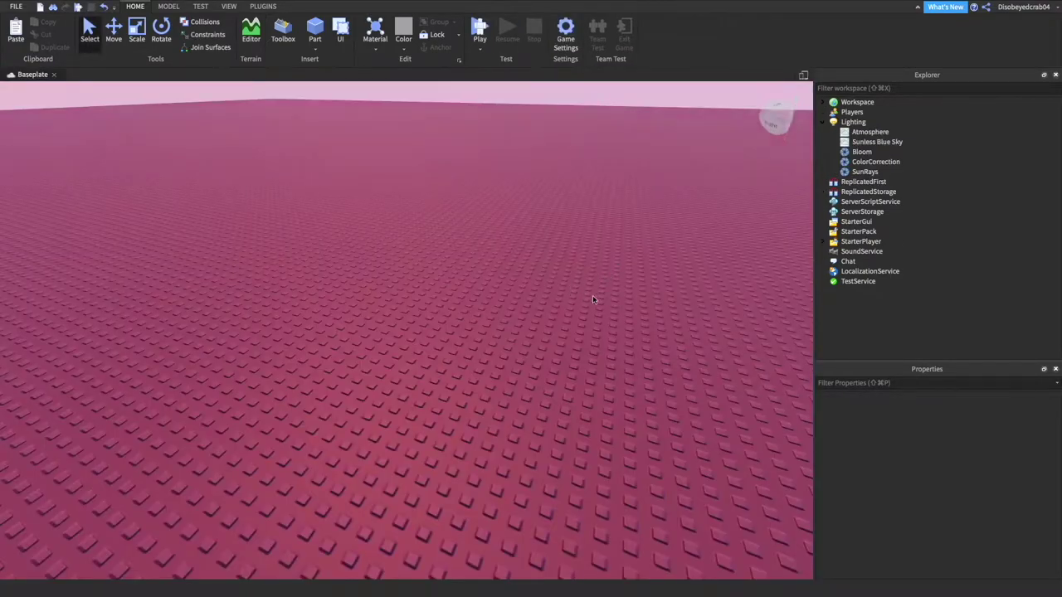
# - Set up terrain adding with a cube brush of base size 12 and height 12 in the Rock material
pyautogui.moveTo(600, 246); pyautogui.dragTo(599, 246, button='right')
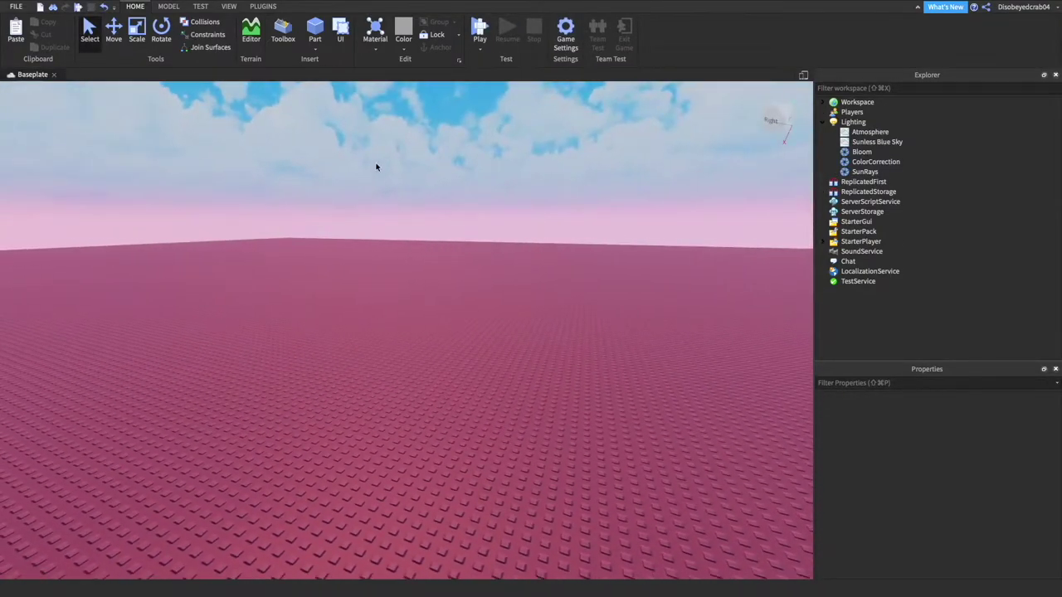
pyautogui.click(250, 37)
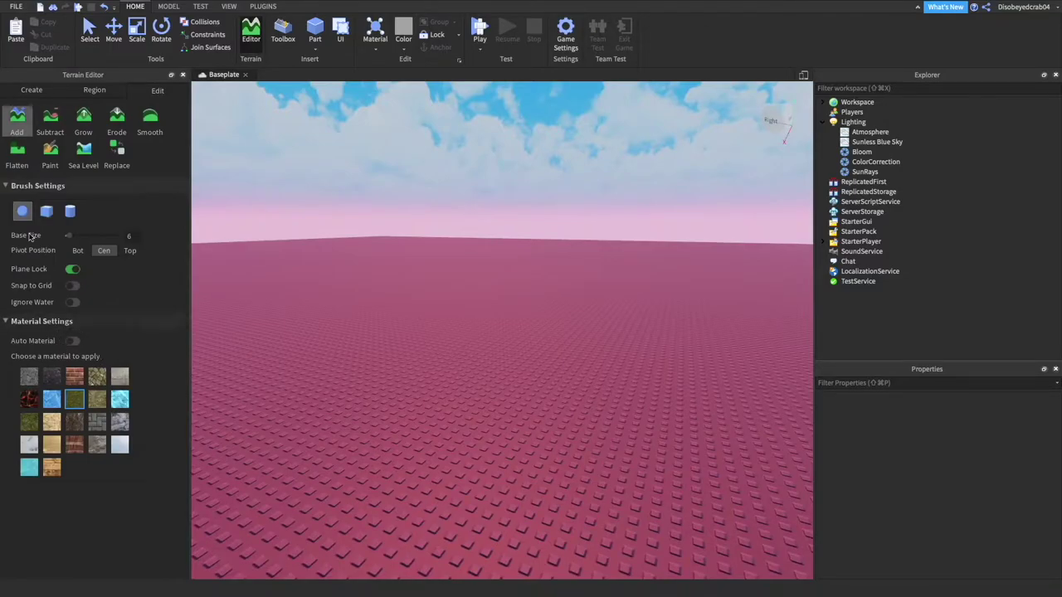
pyautogui.click(46, 212)
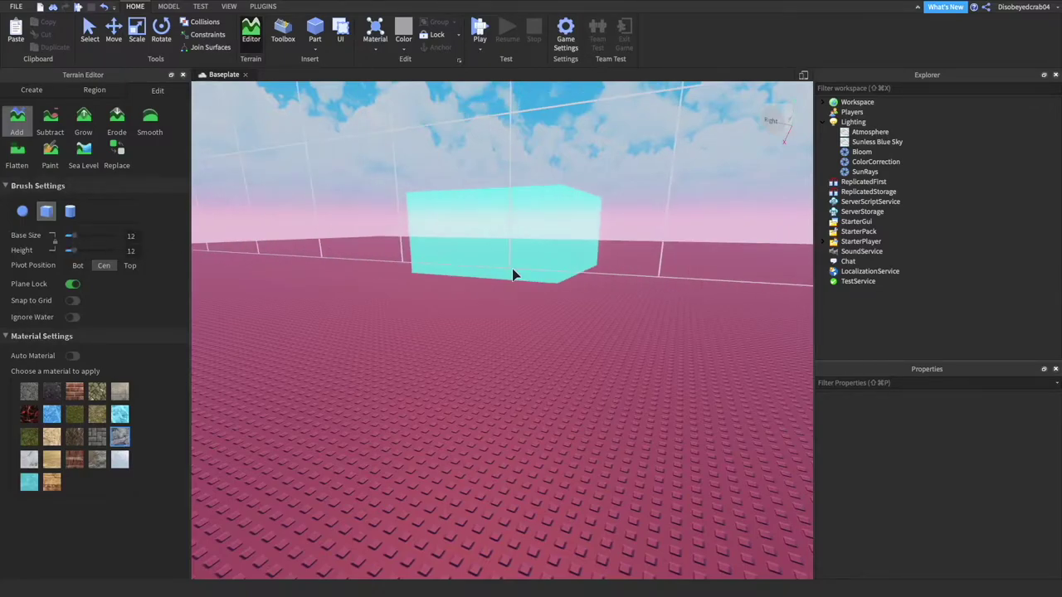
pyautogui.moveTo(513, 268); pyautogui.dragTo(542, 279, button='right')
pyautogui.scroll(-5, 513, 268)
pyautogui.press('s')
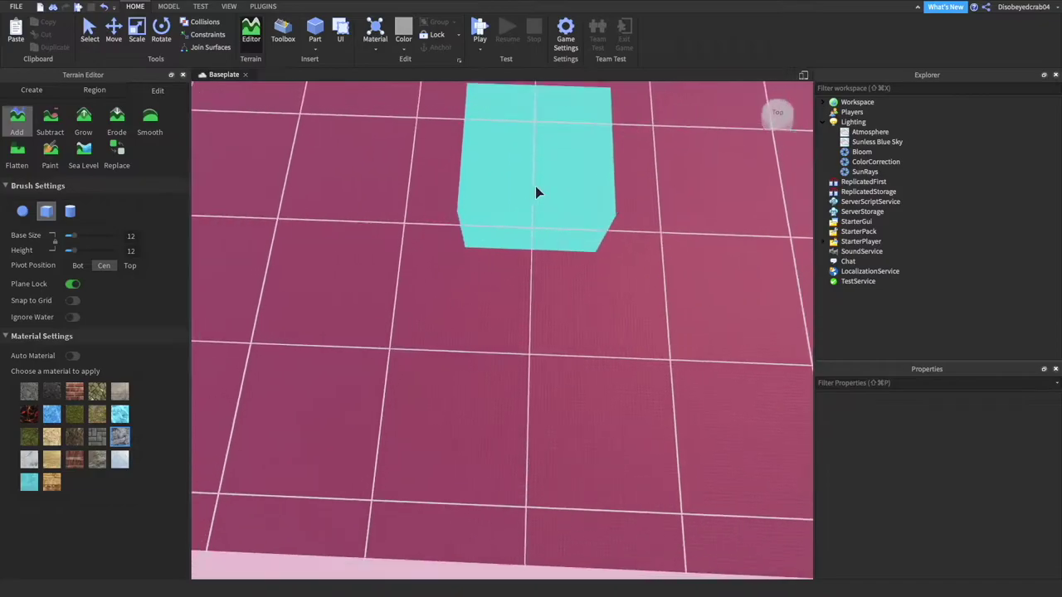
# - Brush a closed ring of Rock terrain around the baseplate as the lower cliff, leaving the middle open
pyautogui.moveTo(535, 185); pyautogui.dragTo(595, 178)
pyautogui.moveTo(594, 177); pyautogui.dragTo(595, 179, button='right')
pyautogui.press('w')
pyautogui.press('s')
pyautogui.press('w')
pyautogui.press('s')
pyautogui.press('w')
pyautogui.press('s')
pyautogui.press('w')
pyautogui.press('s')
pyautogui.press('w')
pyautogui.press('s')
pyautogui.press('w')
pyautogui.press('s')
pyautogui.press('super+z')
pyautogui.press('s')
pyautogui.moveTo(596, 376)
pyautogui.mouseDown(button='right')
pyautogui.moveTo(585, 414)
pyautogui.moveTo(527, 380)
pyautogui.mouseUp(button='right')
pyautogui.press('s')
pyautogui.press('d')
pyautogui.press('w')
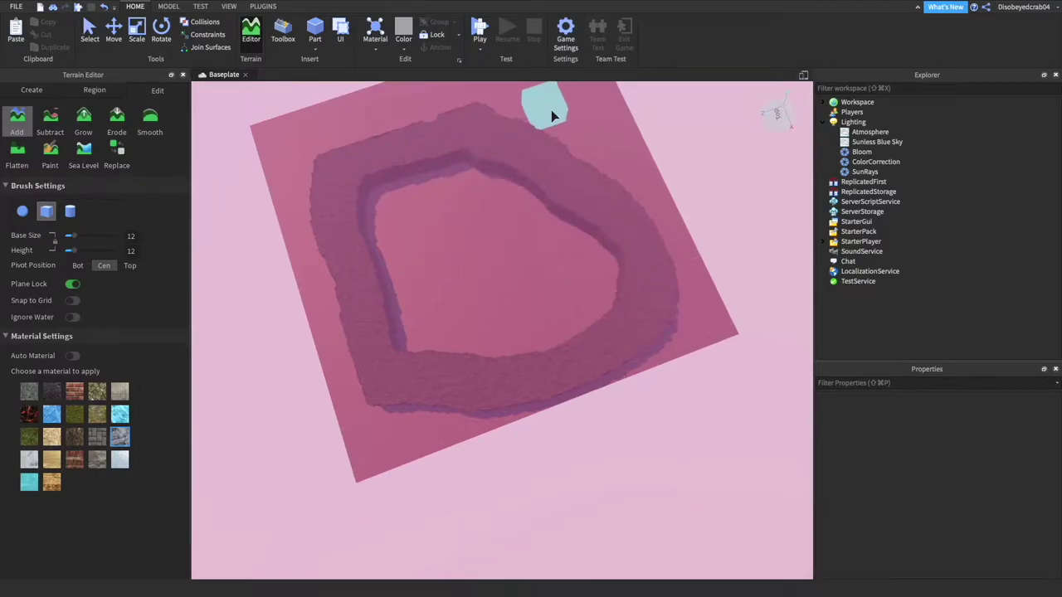
# - Brush a second, higher ring of Rock terrain along the outside of the first ring to form a stepped ledge
pyautogui.moveTo(538, 133); pyautogui.dragTo(623, 167)
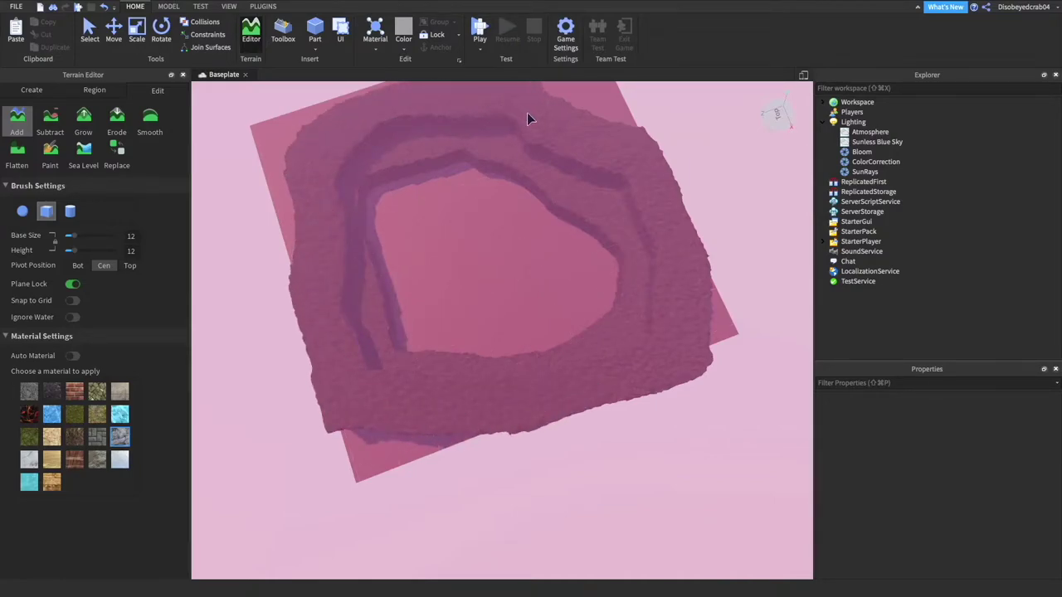
pyautogui.press('w')
pyautogui.moveTo(576, 133); pyautogui.dragTo(578, 140, button='right')
# - Smooth the cliff walls and the ledge with a sphere brush of base size 6 and strength 1
pyautogui.click(150, 122)
pyautogui.moveTo(505, 427); pyautogui.dragTo(504, 427, button='right')
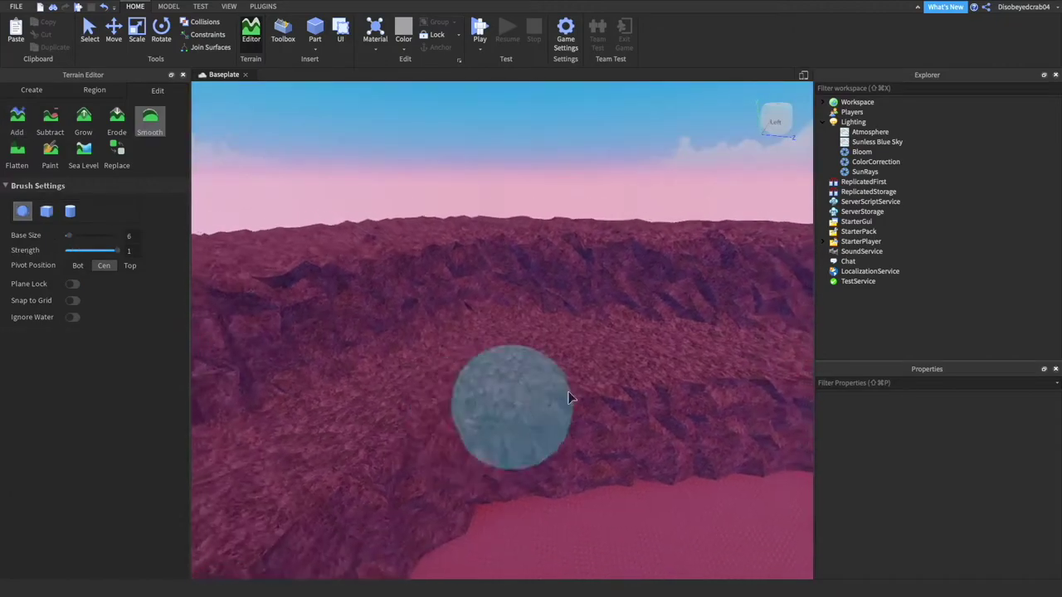
pyautogui.moveTo(622, 377); pyautogui.dragTo(486, 367)
pyautogui.moveTo(428, 372); pyautogui.dragTo(428, 372, button='right')
pyautogui.moveTo(428, 371)
pyautogui.mouseDown()
pyautogui.moveTo(498, 395)
pyautogui.moveTo(514, 251)
pyautogui.moveTo(438, 280)
pyautogui.mouseUp()
pyautogui.moveTo(409, 281); pyautogui.dragTo(410, 280, button='right')
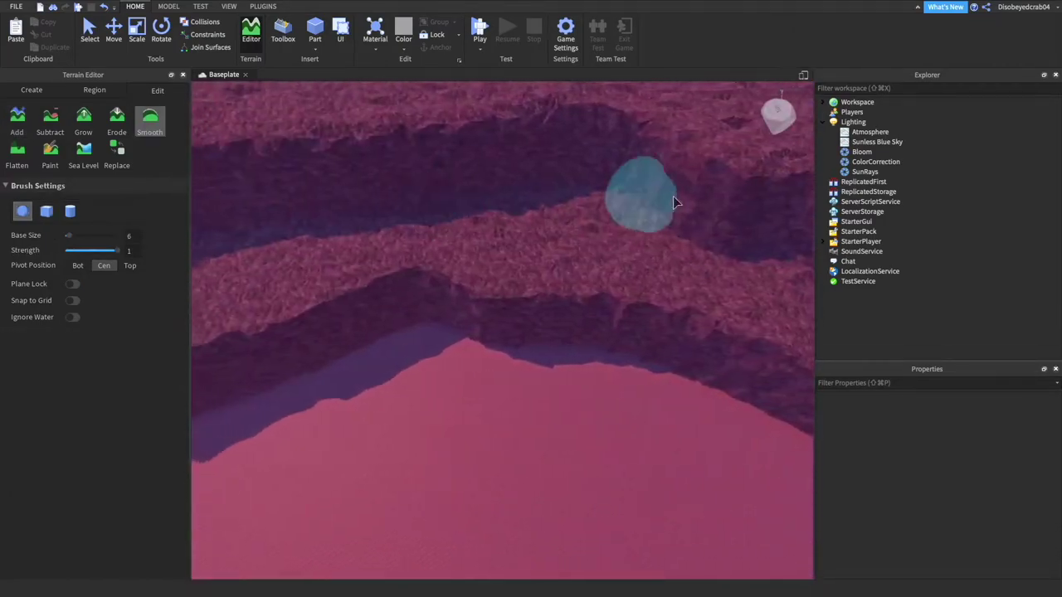
pyautogui.moveTo(673, 201); pyautogui.dragTo(624, 302)
pyautogui.moveTo(625, 302)
pyautogui.mouseDown(button='right')
pyautogui.moveTo(457, 230)
pyautogui.moveTo(455, 324)
pyautogui.moveTo(142, 493)
pyautogui.moveTo(561, 169)
pyautogui.moveTo(555, 218)
pyautogui.moveTo(524, 230)
pyautogui.moveTo(293, 237)
pyautogui.moveTo(440, 265)
pyautogui.moveTo(639, 121)
pyautogui.moveTo(695, 161)
pyautogui.moveTo(493, 131)
pyautogui.moveTo(640, 130)
pyautogui.moveTo(514, 137)
pyautogui.moveTo(536, 183)
pyautogui.moveTo(647, 187)
pyautogui.moveTo(639, 182)
pyautogui.mouseUp(button='right')
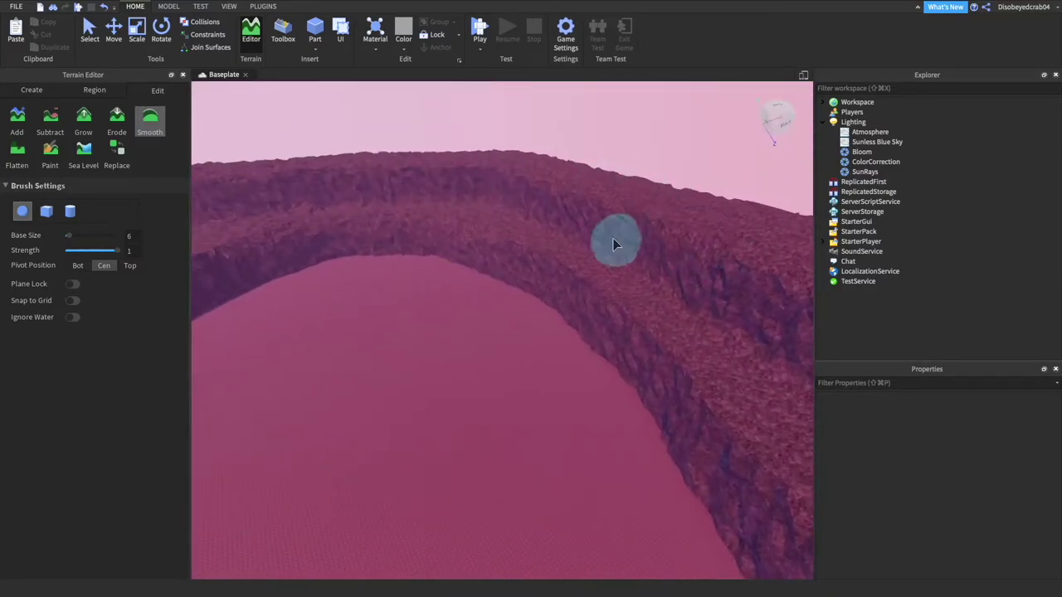
pyautogui.moveTo(613, 241); pyautogui.dragTo(662, 252, button='right')
pyautogui.press('w')
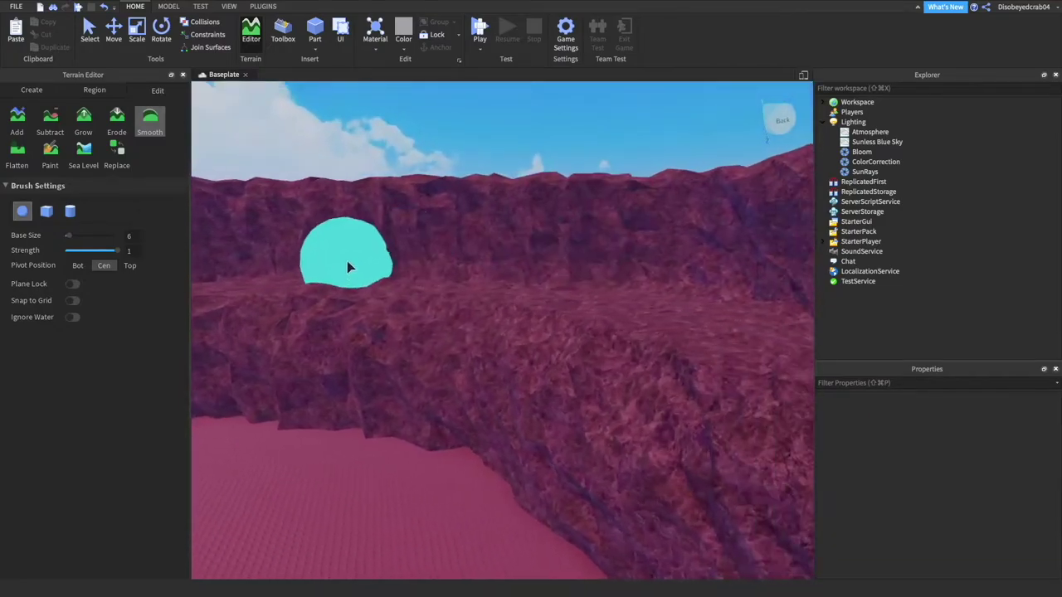
pyautogui.press('w')
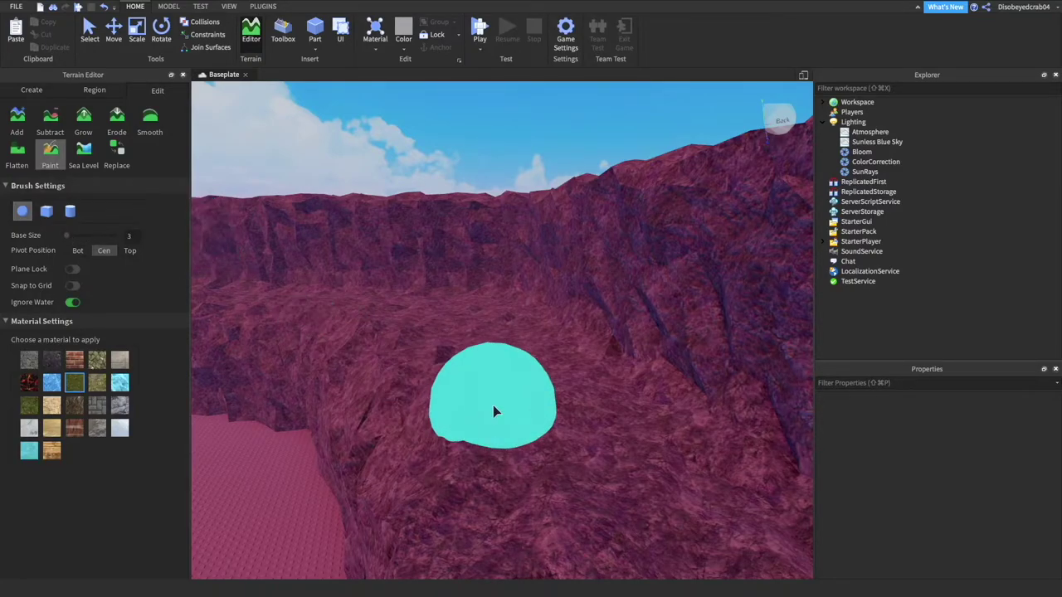
# - Paint Grass along the ledge between the cliffs and on the cliff tops with a sphere brush of base size 3
pyautogui.moveTo(492, 411)
pyautogui.mouseDown()
pyautogui.moveTo(462, 354)
pyautogui.moveTo(540, 433)
pyautogui.moveTo(543, 402)
pyautogui.mouseUp()
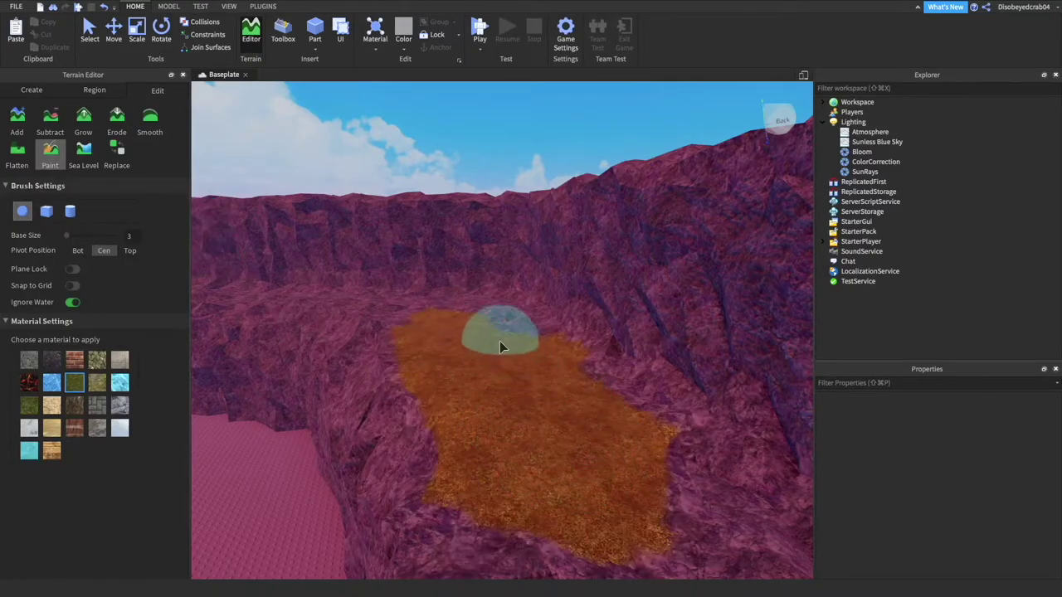
pyautogui.moveTo(496, 303)
pyautogui.mouseDown(button='right')
pyautogui.moveTo(456, 307)
pyautogui.moveTo(517, 309)
pyautogui.moveTo(440, 308)
pyautogui.mouseUp(button='right')
pyautogui.press('a')
pyautogui.moveTo(439, 303)
pyautogui.mouseDown()
pyautogui.moveTo(350, 379)
pyautogui.moveTo(443, 333)
pyautogui.moveTo(493, 404)
pyautogui.moveTo(515, 379)
pyautogui.mouseUp()
pyautogui.press('a')
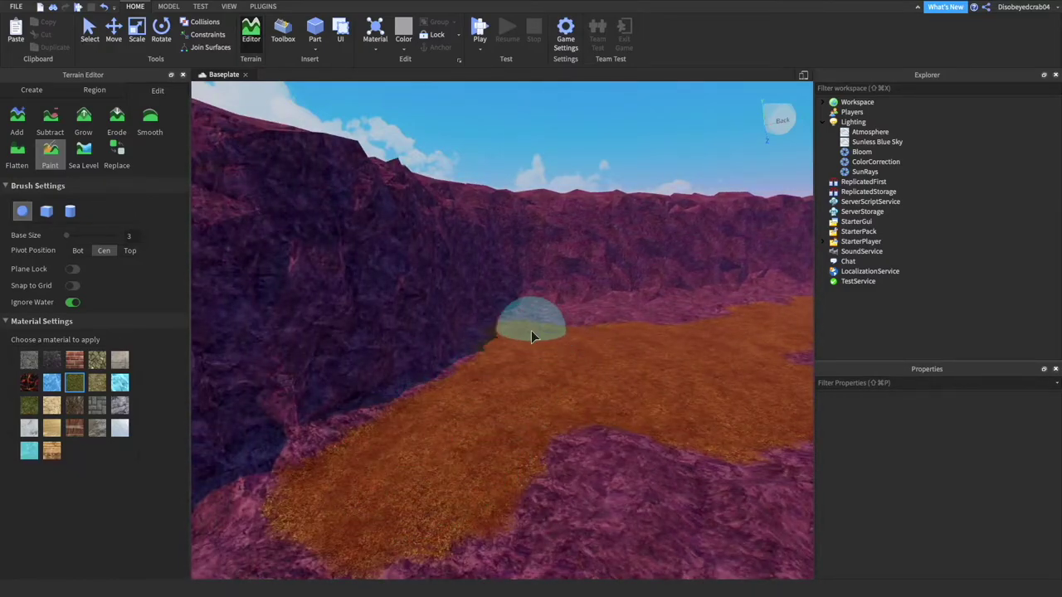
pyautogui.moveTo(728, 313); pyautogui.dragTo(676, 341, button='right')
pyautogui.press('a')
pyautogui.moveTo(676, 341)
pyautogui.mouseDown()
pyautogui.moveTo(630, 317)
pyautogui.moveTo(447, 297)
pyautogui.moveTo(455, 251)
pyautogui.moveTo(400, 233)
pyautogui.moveTo(652, 284)
pyautogui.moveTo(444, 356)
pyautogui.moveTo(627, 335)
pyautogui.moveTo(658, 395)
pyautogui.moveTo(717, 418)
pyautogui.mouseUp()
pyautogui.press('a')
pyautogui.press('d')
pyautogui.moveTo(715, 419)
pyautogui.mouseDown(button='right')
pyautogui.moveTo(733, 424)
pyautogui.moveTo(687, 390)
pyautogui.moveTo(599, 408)
pyautogui.mouseUp(button='right')
pyautogui.moveTo(528, 329)
pyautogui.mouseDown(button='right')
pyautogui.moveTo(462, 323)
pyautogui.moveTo(513, 353)
pyautogui.moveTo(351, 428)
pyautogui.moveTo(301, 529)
pyautogui.moveTo(455, 421)
pyautogui.moveTo(471, 456)
pyautogui.moveTo(560, 383)
pyautogui.moveTo(561, 352)
pyautogui.moveTo(519, 329)
pyautogui.moveTo(476, 345)
pyautogui.mouseUp(button='right')
pyautogui.moveTo(669, 348)
pyautogui.mouseDown(button='right')
pyautogui.moveTo(692, 356)
pyautogui.moveTo(593, 332)
pyautogui.moveTo(612, 299)
pyautogui.moveTo(571, 241)
pyautogui.moveTo(470, 210)
pyautogui.moveTo(677, 275)
pyautogui.moveTo(552, 213)
pyautogui.moveTo(363, 392)
pyautogui.mouseUp(button='right')
pyautogui.moveTo(509, 280)
pyautogui.mouseDown(button='right')
pyautogui.moveTo(374, 356)
pyautogui.moveTo(461, 272)
pyautogui.moveTo(399, 229)
pyautogui.moveTo(420, 233)
pyautogui.moveTo(370, 535)
pyautogui.moveTo(687, 307)
pyautogui.moveTo(706, 165)
pyautogui.moveTo(709, 179)
pyautogui.mouseUp(button='right')
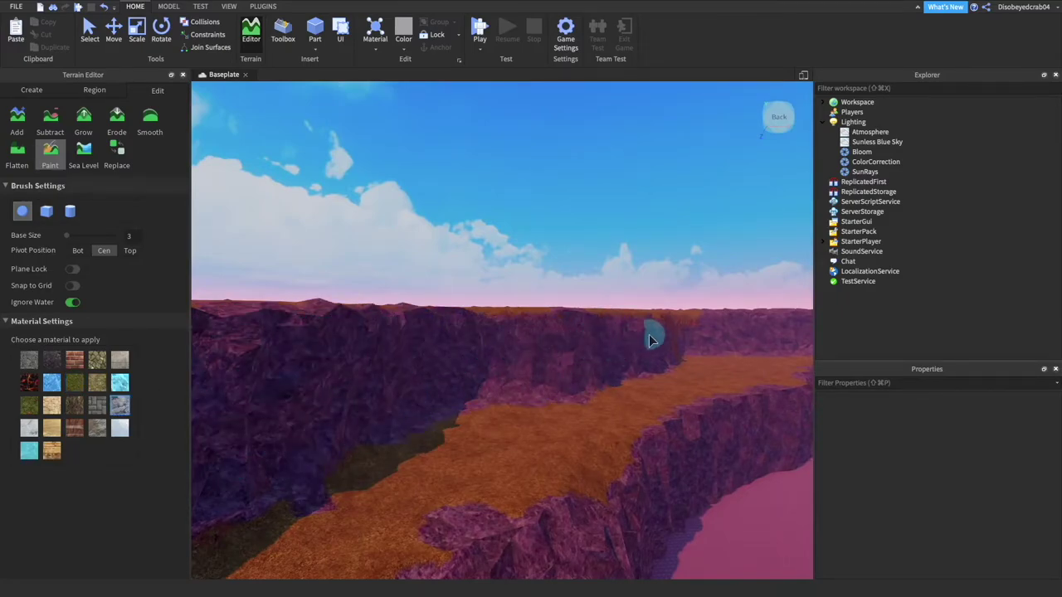
# - Turn on Decoration for the Terrain and look over the grass along the ledge
pyautogui.moveTo(656, 358); pyautogui.dragTo(656, 372, button='right')
pyautogui.press('w')
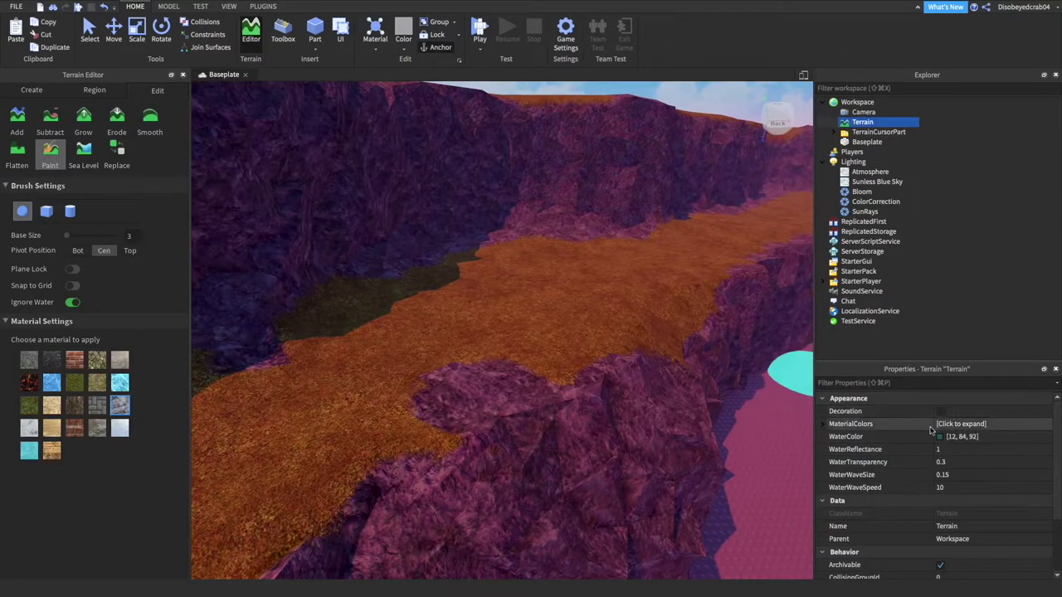
pyautogui.click(940, 413)
pyautogui.press('w')
pyautogui.moveTo(582, 326); pyautogui.dragTo(582, 324, button='right')
pyautogui.press('w')
pyautogui.moveTo(569, 252); pyautogui.dragTo(569, 254, button='right')
pyautogui.press('w')
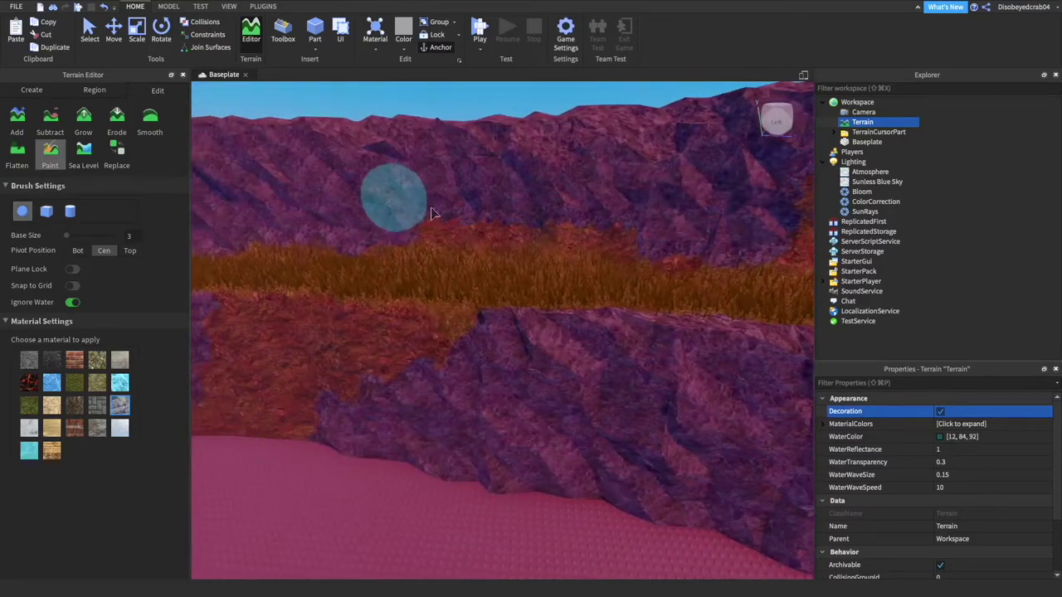
# - Paint Rock over the grass that spilled onto the cliff walls, and look around the enclosed valley
pyautogui.moveTo(431, 214); pyautogui.dragTo(436, 334)
pyautogui.moveTo(436, 335); pyautogui.dragTo(437, 334, button='right')
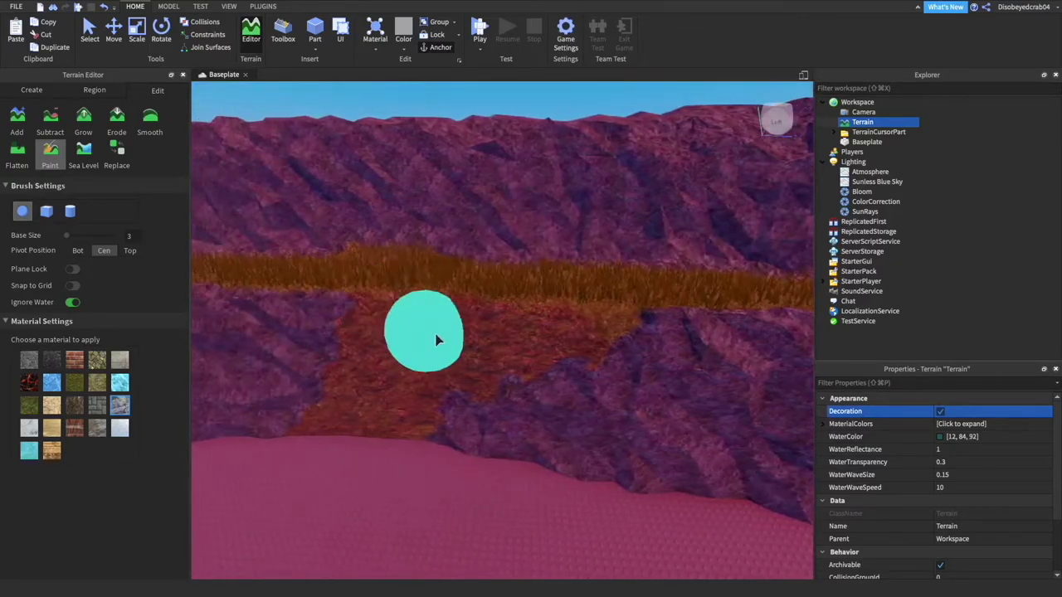
pyautogui.moveTo(436, 334)
pyautogui.mouseDown()
pyautogui.moveTo(496, 400)
pyautogui.moveTo(590, 406)
pyautogui.mouseUp()
pyautogui.moveTo(589, 406); pyautogui.dragTo(590, 407, button='right')
pyautogui.scroll(5, 589, 406)
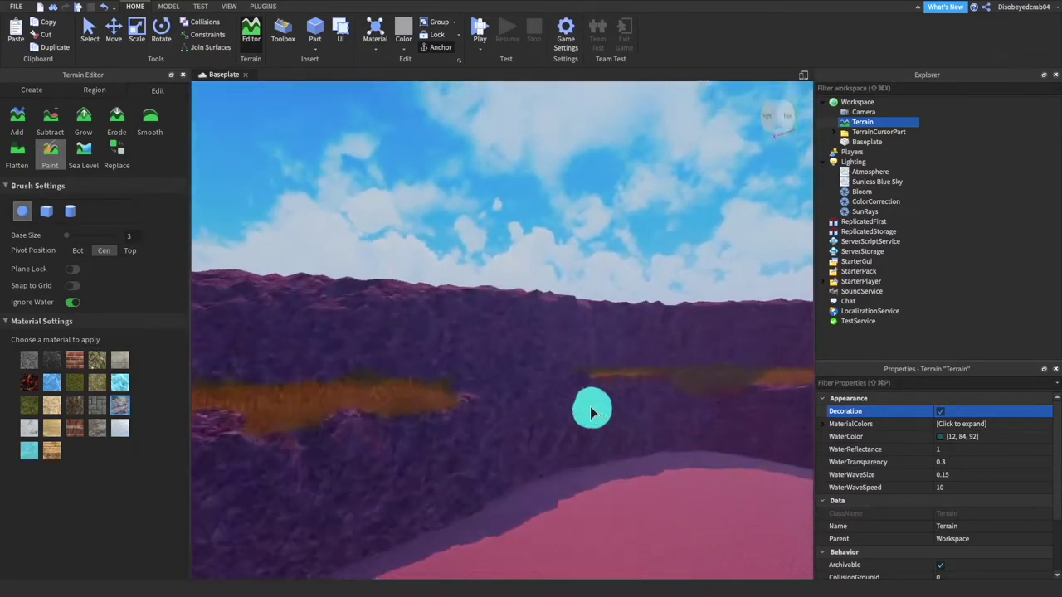
pyautogui.scroll(-5, 475, 446)
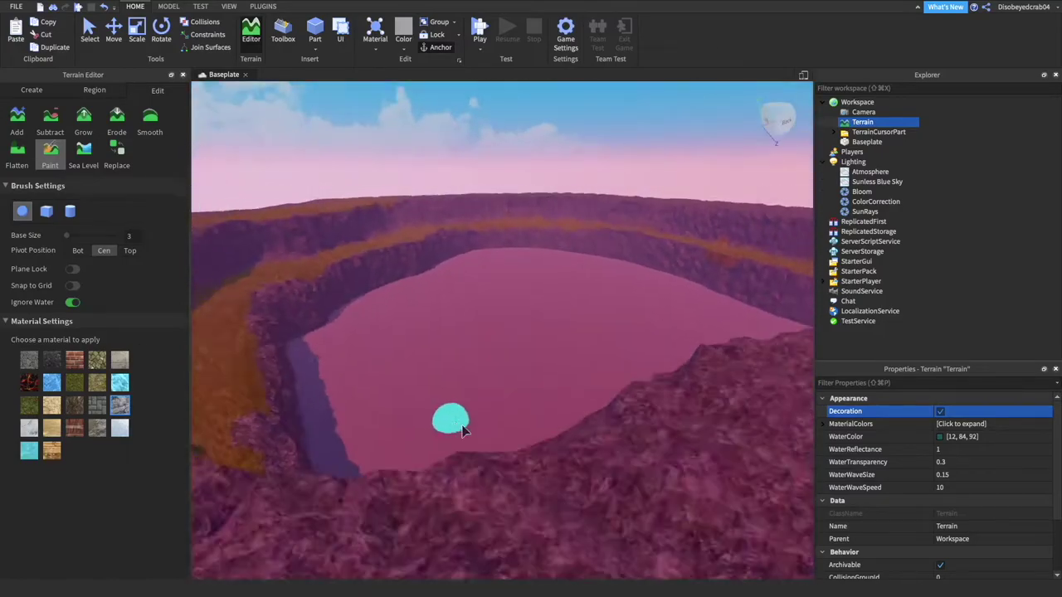
pyautogui.scroll(5, 497, 332)
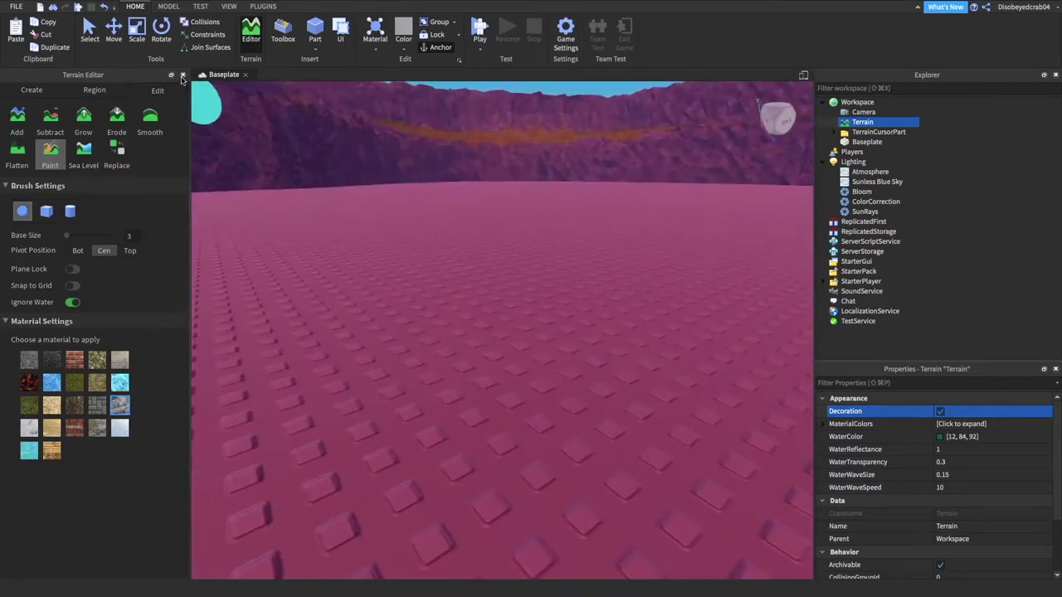
# - Convert the Baseplate to Cobblestone terrain with the Part to Terrain plugin, inspect the valley floor, and close the plugin
pyautogui.click(182, 75)
pyautogui.click(263, 6)
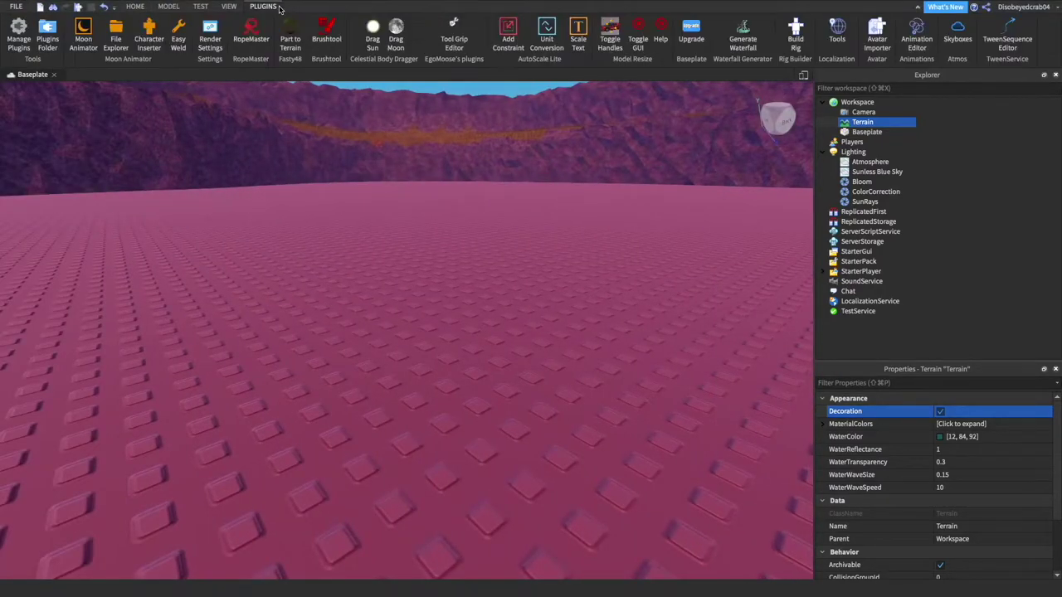
pyautogui.click(297, 30)
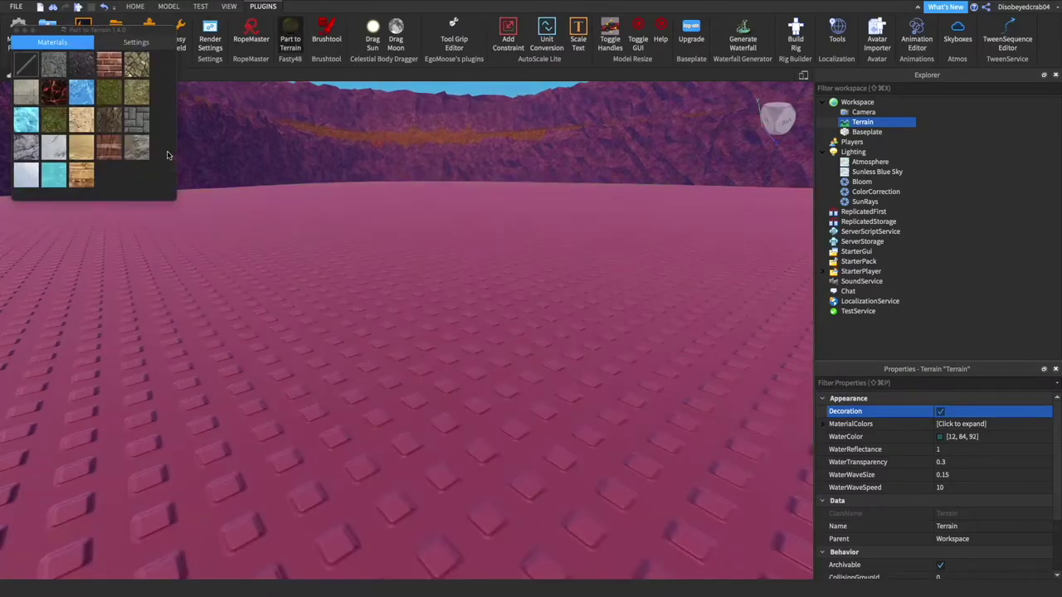
pyautogui.click(144, 73)
pyautogui.click(389, 261)
pyautogui.moveTo(395, 260); pyautogui.dragTo(399, 262, button='right')
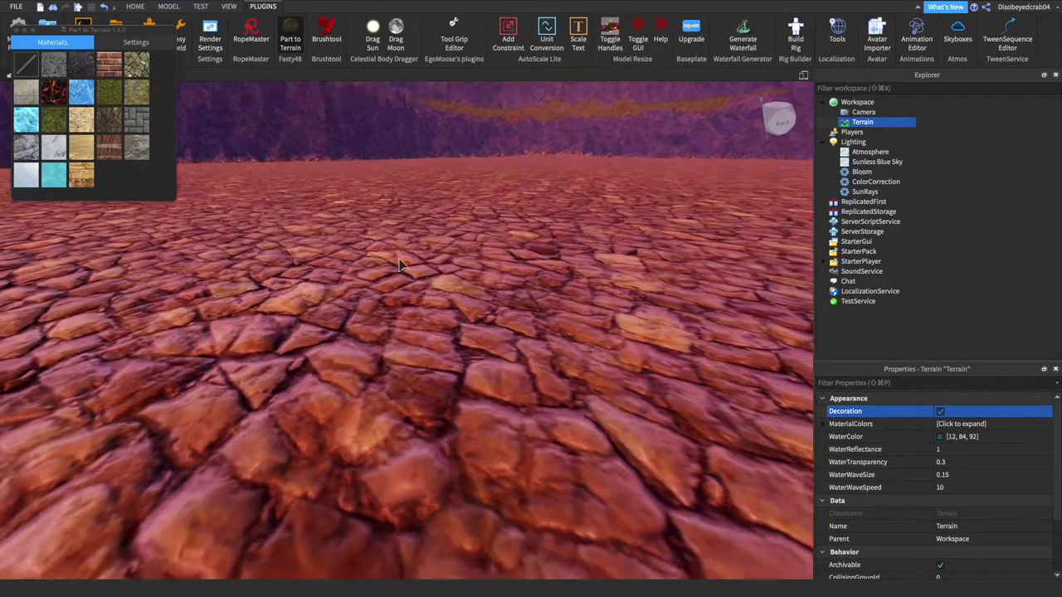
pyautogui.scroll(-5, 399, 262)
pyautogui.scroll(3, 399, 262)
pyautogui.scroll(-5, 399, 262)
pyautogui.scroll(5, 399, 262)
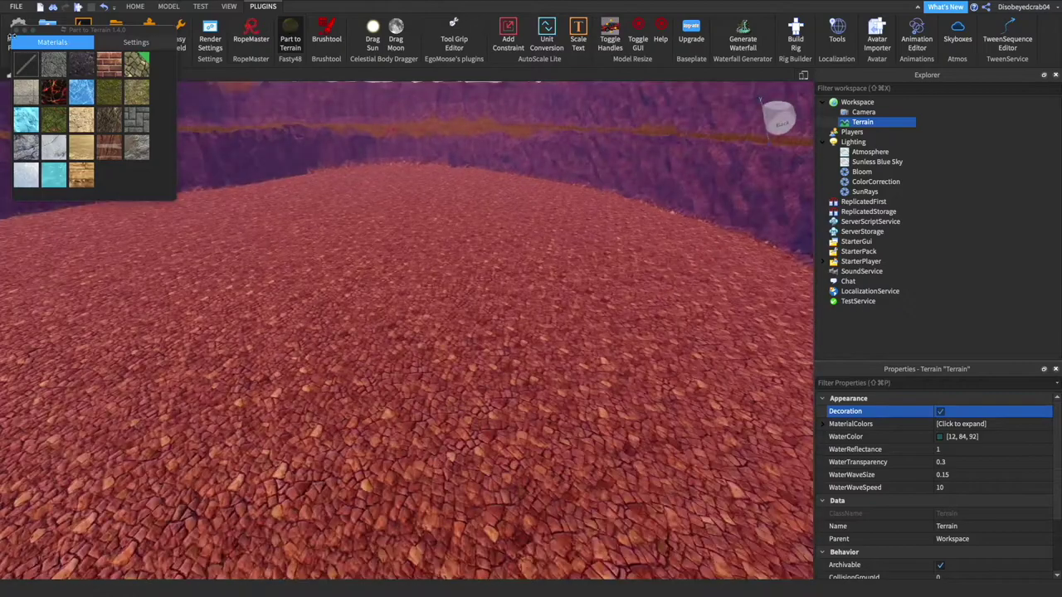
pyautogui.click(17, 31)
pyautogui.click(142, 8)
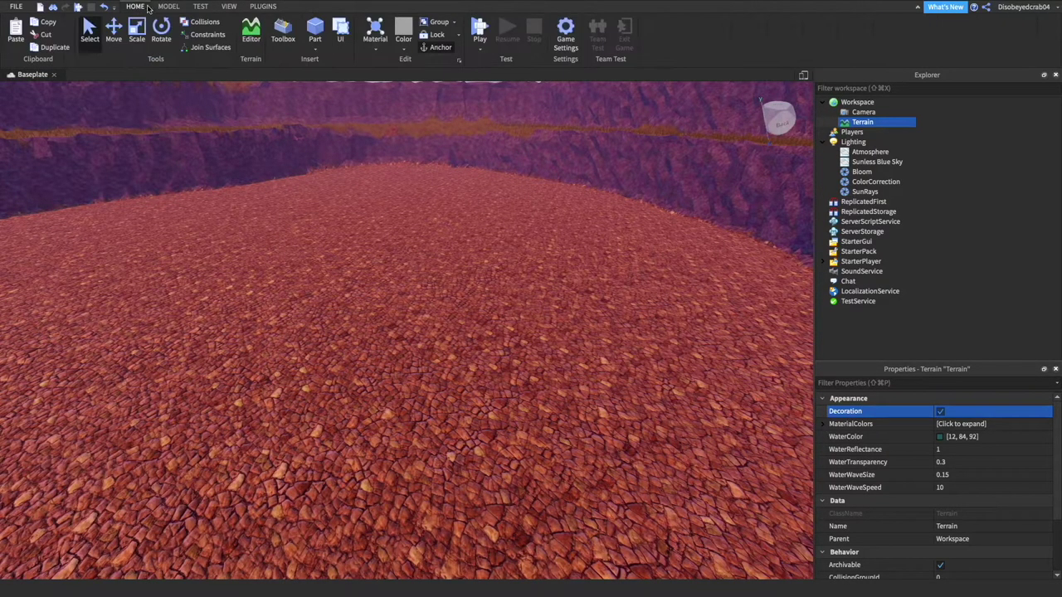
# - Start the Terrain Editor's region selection and try to outline and widen a box over the valley floor
pyautogui.click(251, 33)
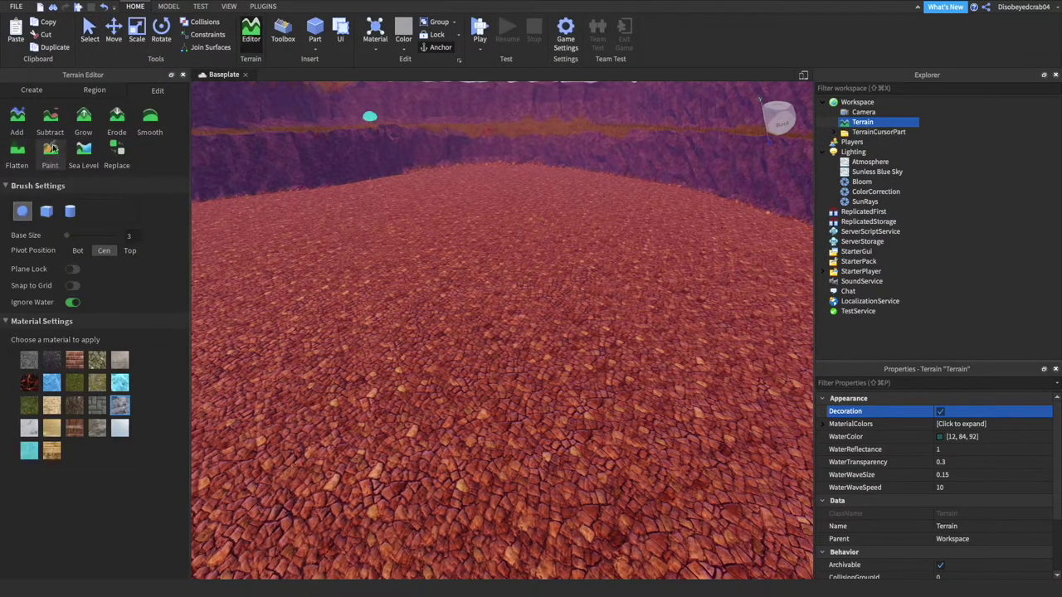
pyautogui.click(112, 94)
pyautogui.moveTo(450, 150); pyautogui.dragTo(319, 441)
pyautogui.moveTo(319, 441); pyautogui.dragTo(503, 213, button='right')
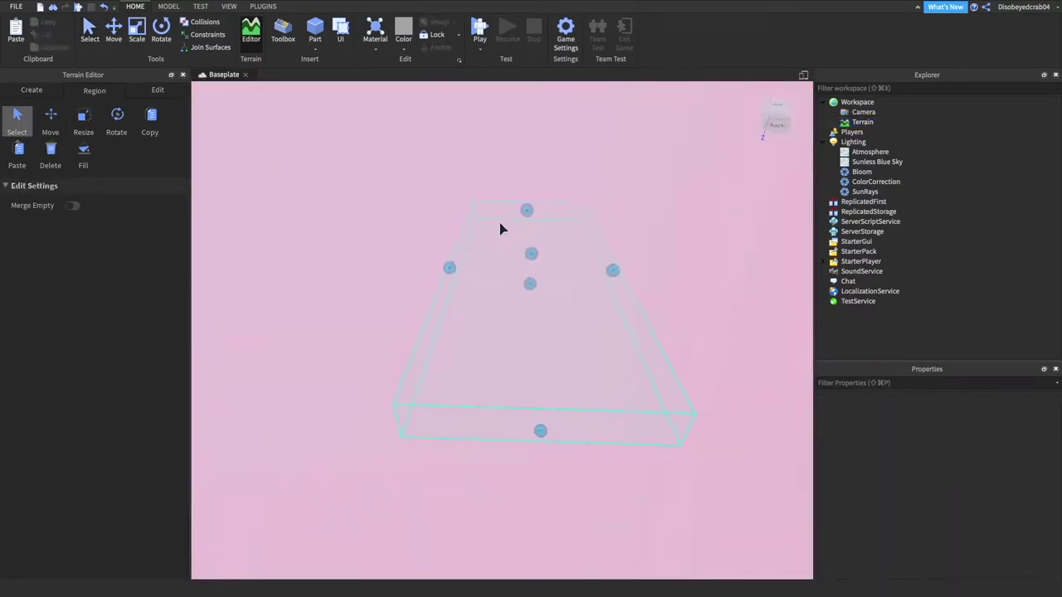
pyautogui.moveTo(542, 290); pyautogui.dragTo(542, 292, button='right')
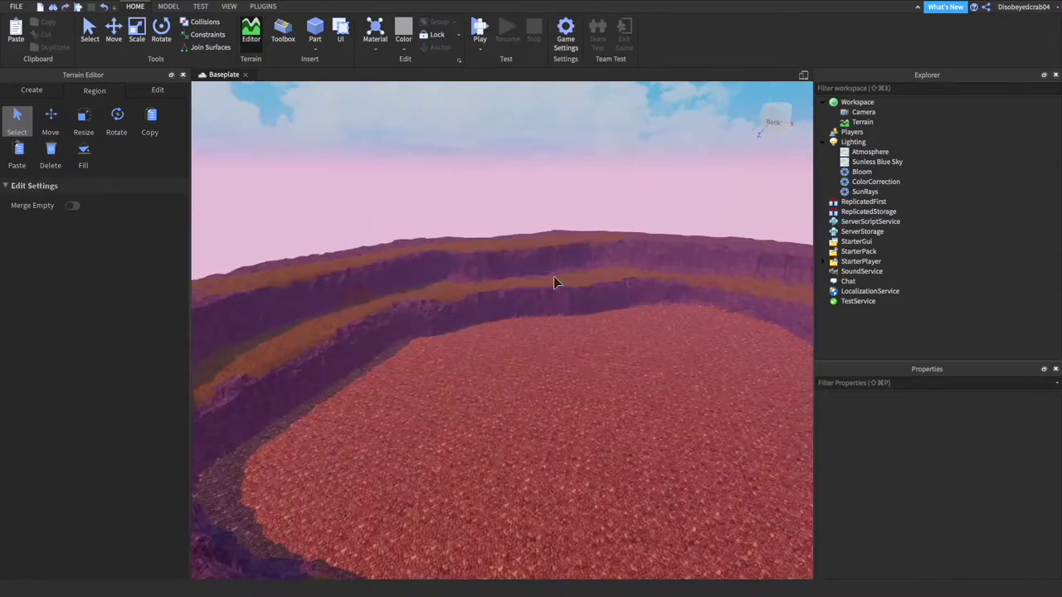
pyautogui.moveTo(569, 309); pyautogui.dragTo(787, 595)
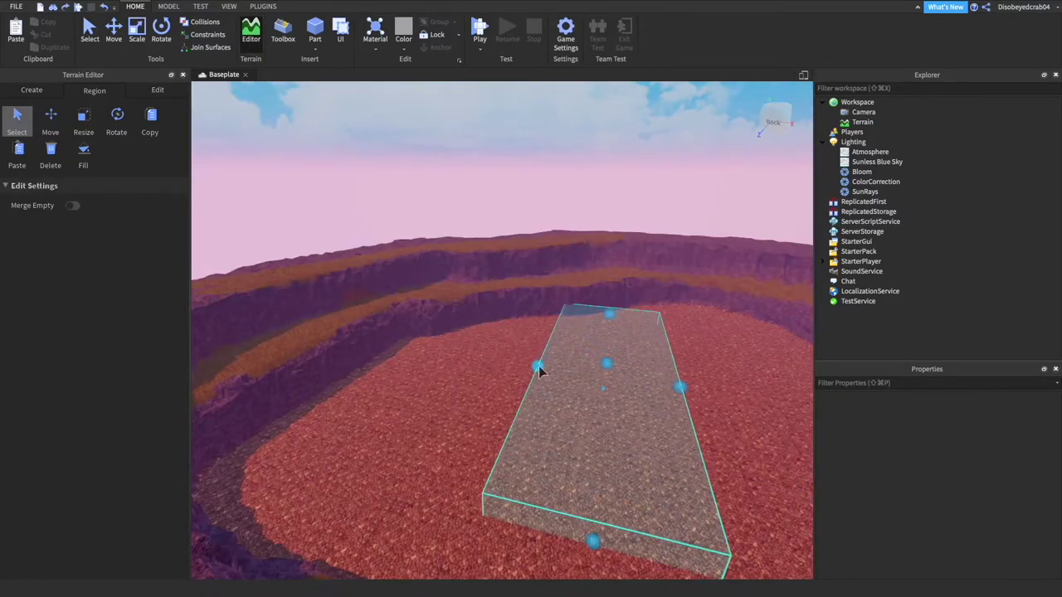
pyautogui.moveTo(538, 366); pyautogui.dragTo(328, 338)
pyautogui.moveTo(328, 338); pyautogui.dragTo(334, 337, button='right')
pyautogui.scroll(-8, 334, 338)
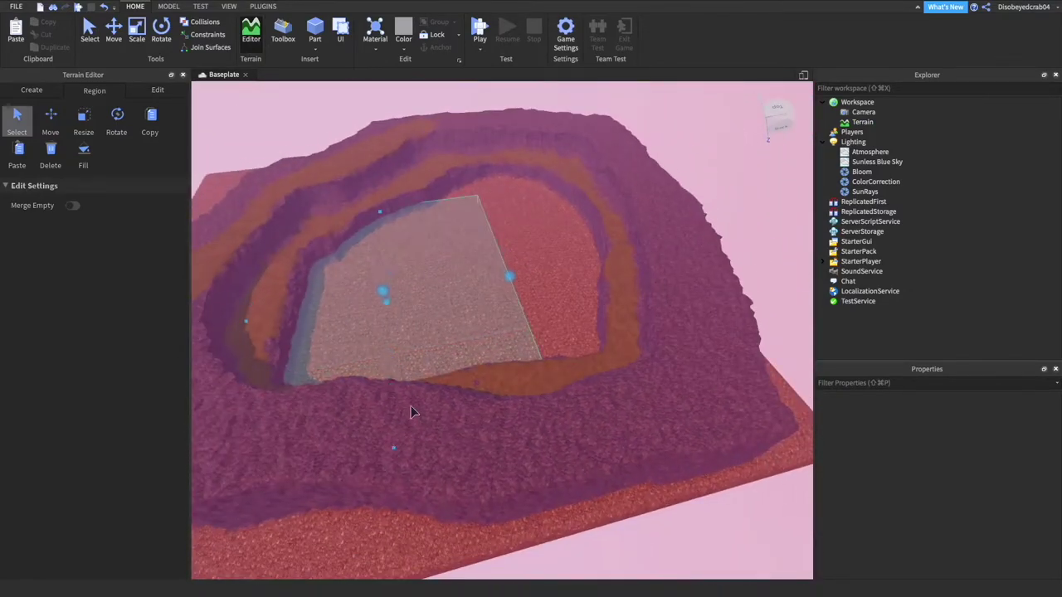
# - Redraw the terrain region to span the whole valley floor and lower its top below the grassy ledge
pyautogui.moveTo(452, 202); pyautogui.dragTo(442, 163)
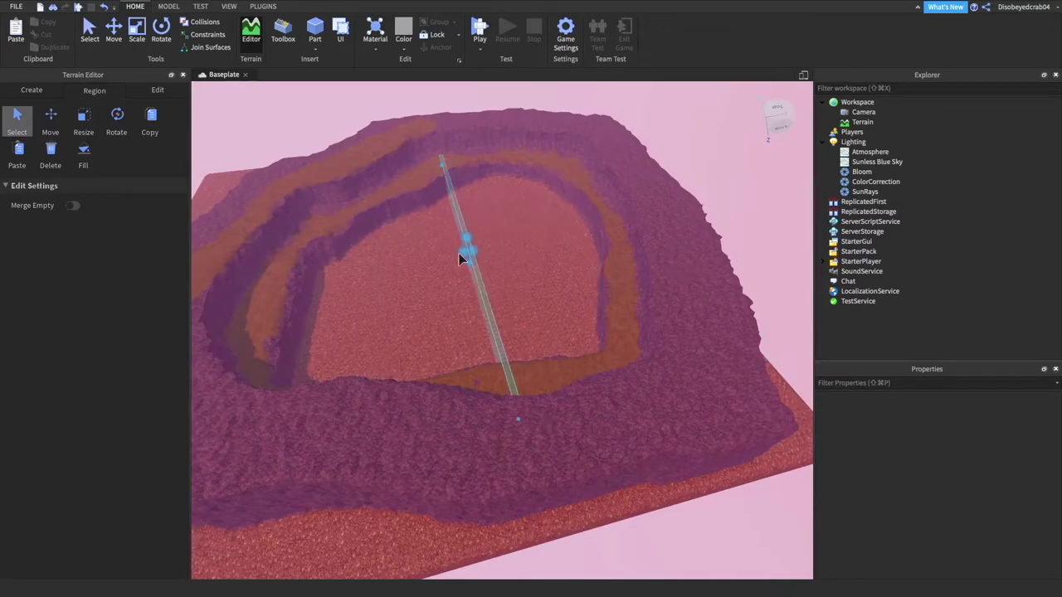
pyautogui.moveTo(459, 253); pyautogui.dragTo(326, 297)
pyautogui.moveTo(470, 255); pyautogui.dragTo(636, 245)
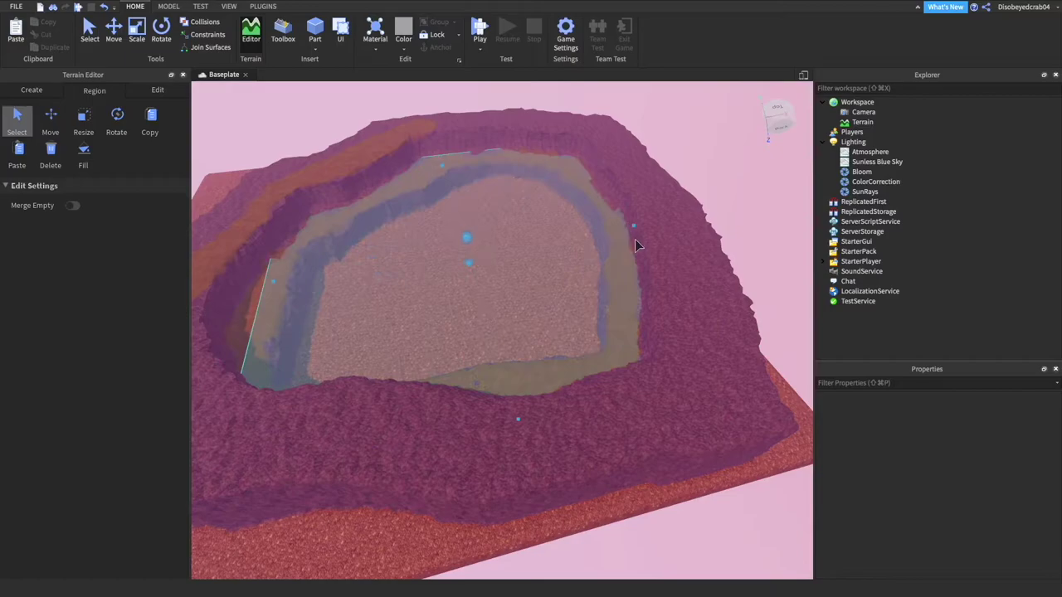
pyautogui.moveTo(467, 240); pyautogui.dragTo(466, 250)
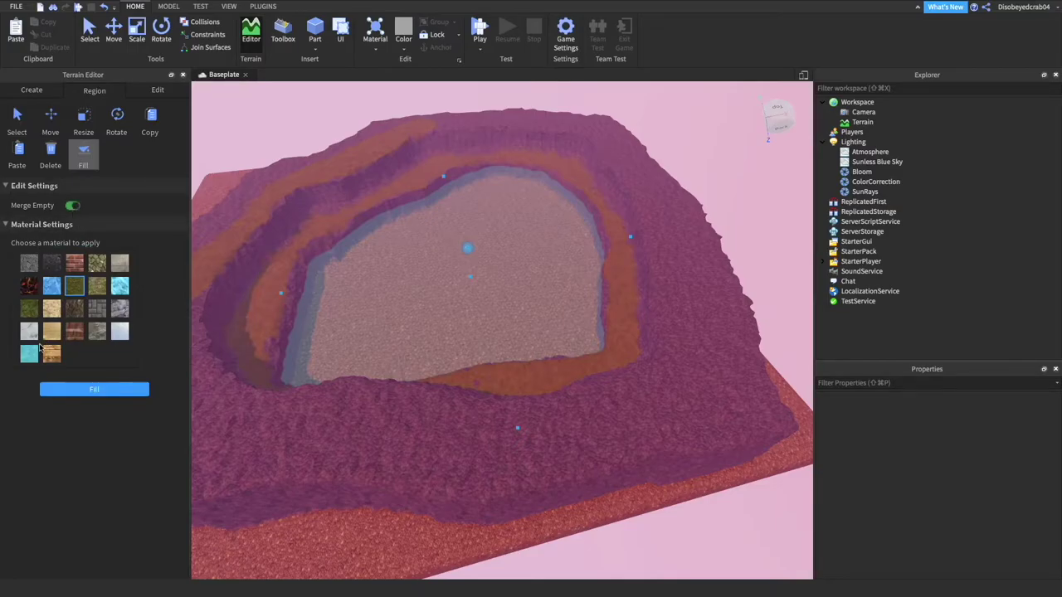
# - Fill the region with Water with Merge Empty on, close the Terrain Editor, and look over the lake
pyautogui.click(95, 390)
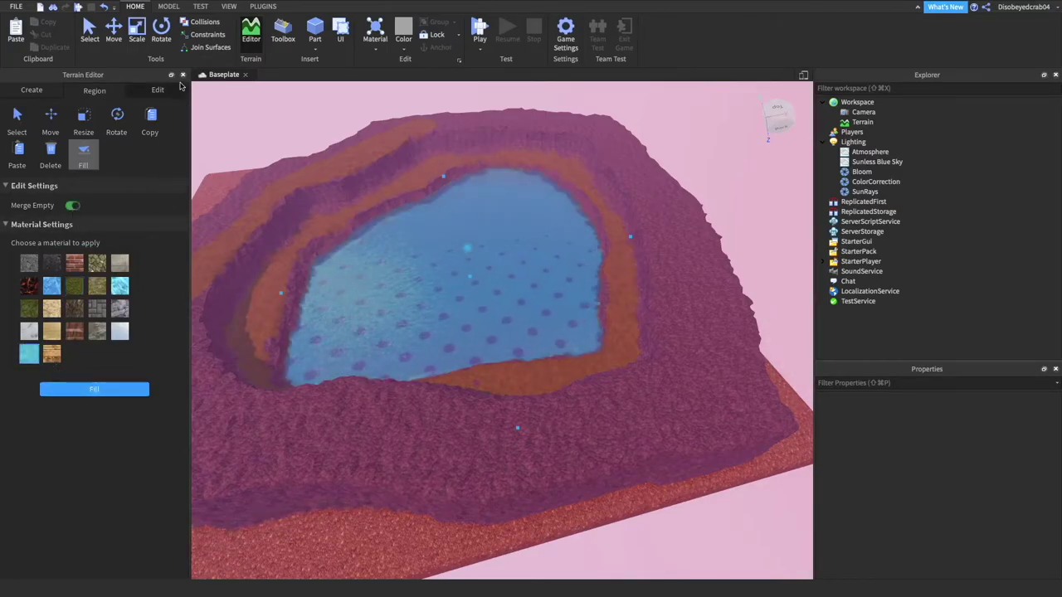
pyautogui.click(183, 75)
pyautogui.press('w')
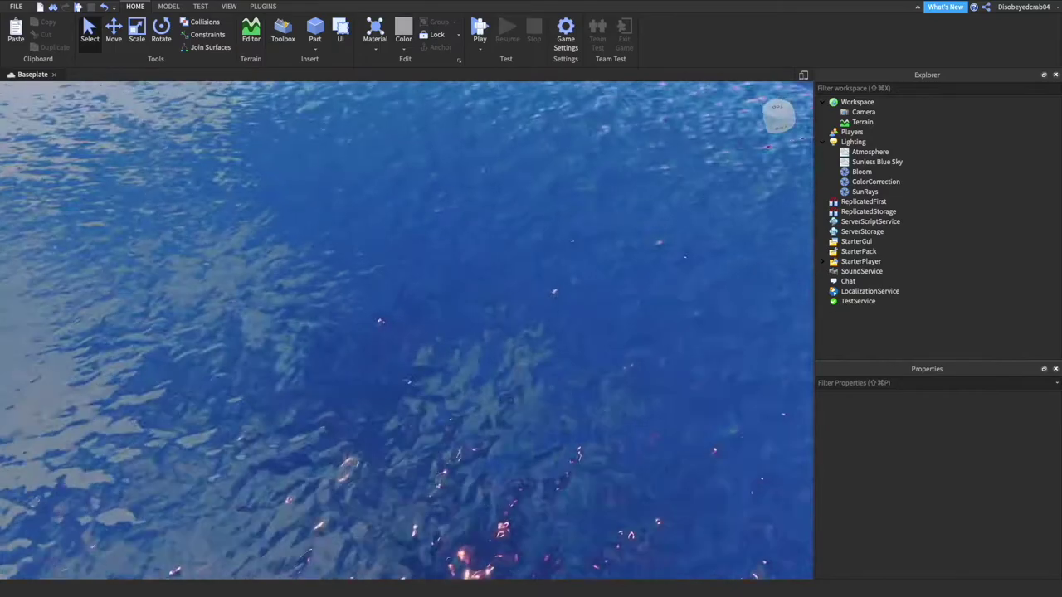
pyautogui.moveTo(382, 351); pyautogui.dragTo(382, 352, button='right')
pyautogui.press('w')
pyautogui.press('s')
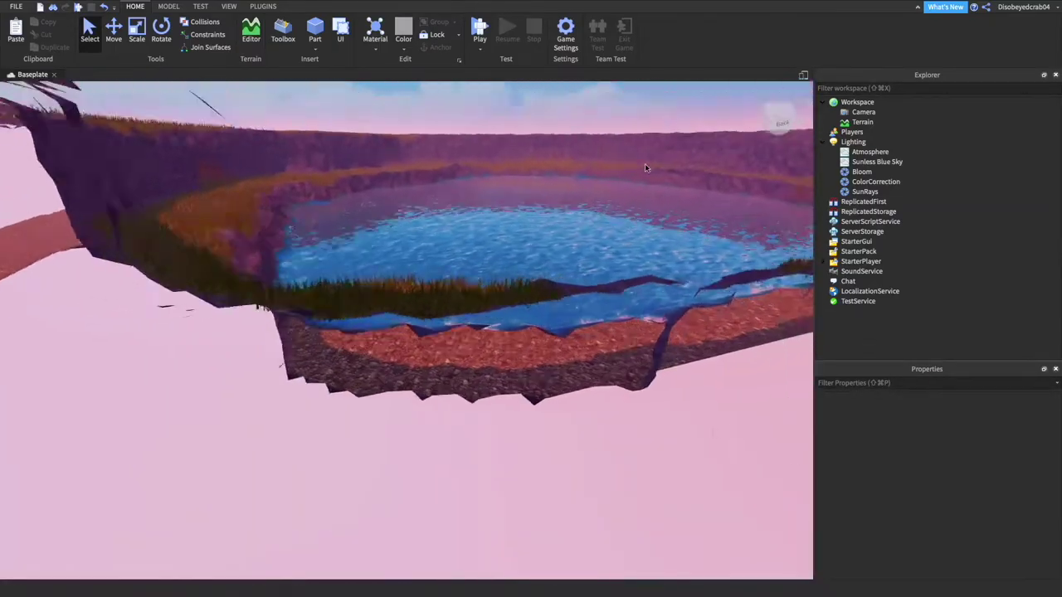
pyautogui.press('w')
pyautogui.moveTo(711, 195); pyautogui.dragTo(711, 194, button='right')
pyautogui.press('s')
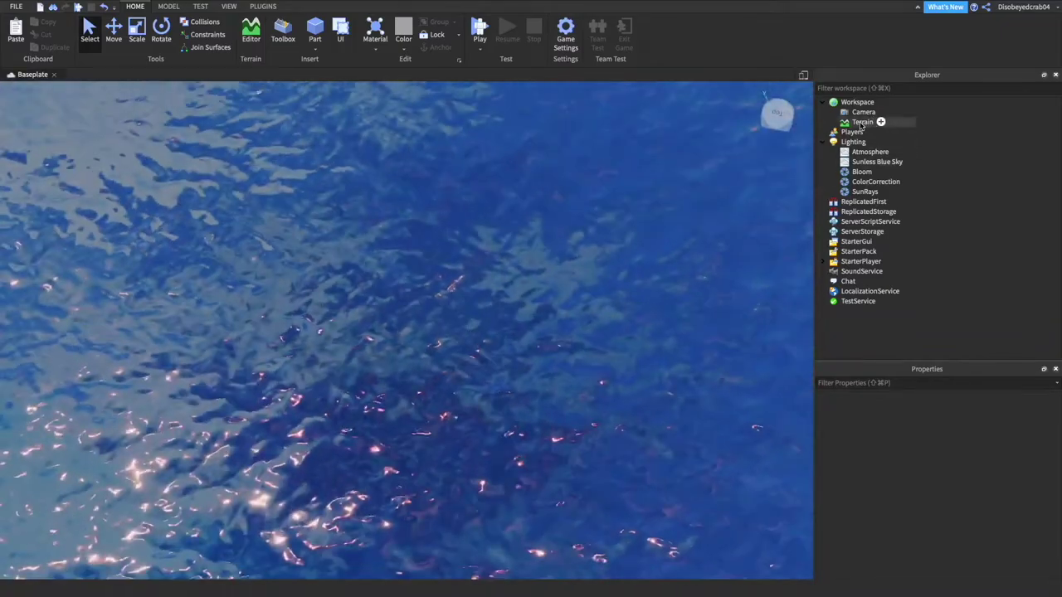
# - Set the Terrain's WaterColor to an olive tone, 92, 83, 18
pyautogui.click(865, 122)
pyautogui.click(939, 437)
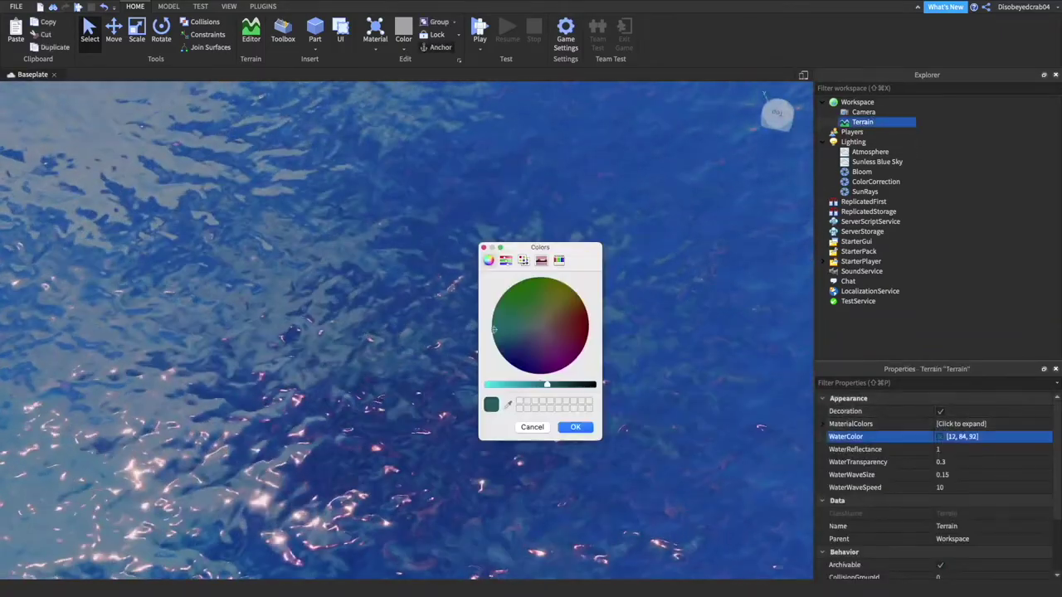
pyautogui.moveTo(504, 327); pyautogui.dragTo(546, 307)
pyautogui.click(562, 295)
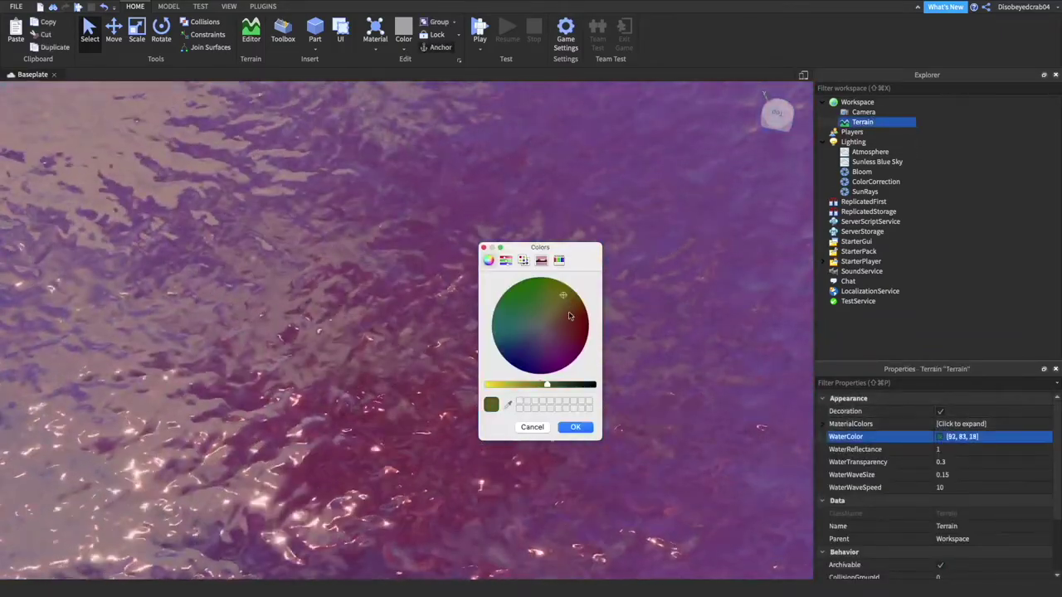
pyautogui.click(576, 427)
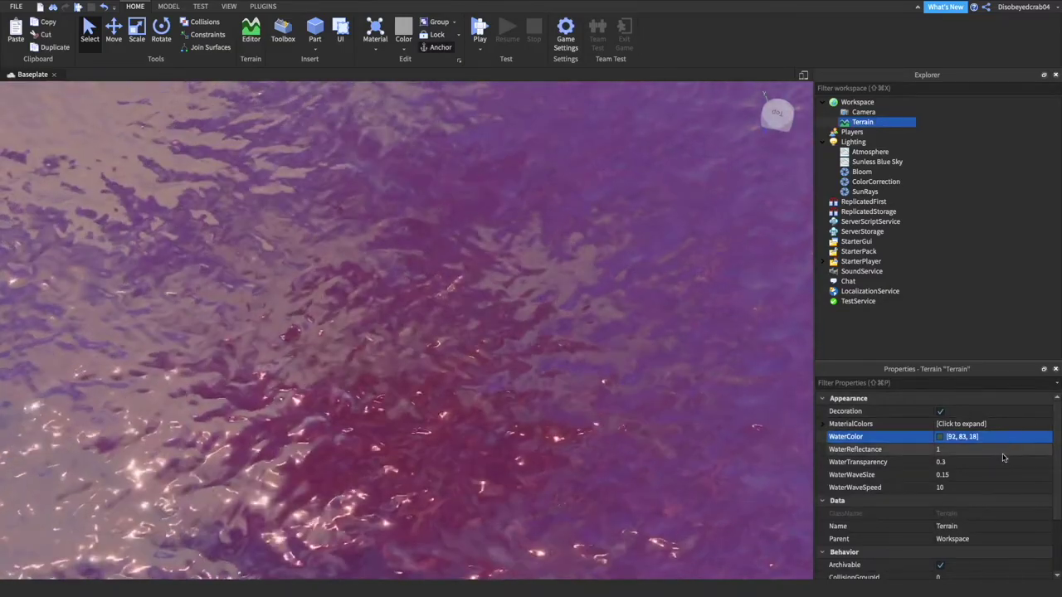
# - Raise the Terrain's WaterTransparency and look over the recoloured lake
pyautogui.click(995, 462)
pyautogui.moveTo(991, 462); pyautogui.dragTo(1039, 461)
pyautogui.click(414, 382)
pyautogui.scroll(-5, 415, 381)
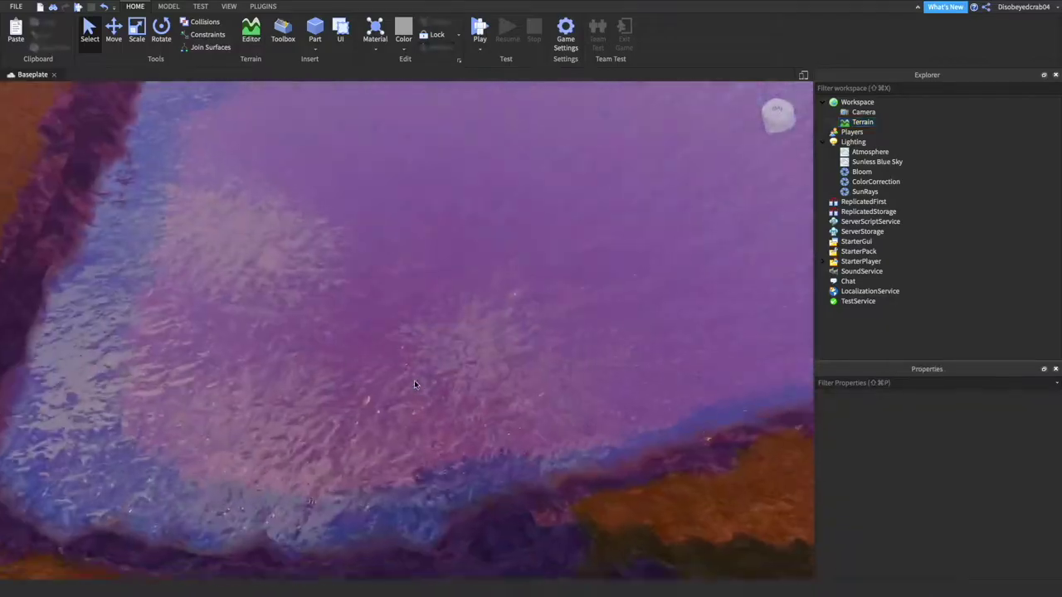
pyautogui.moveTo(415, 382); pyautogui.dragTo(415, 384, button='right')
pyautogui.scroll(-8, 414, 384)
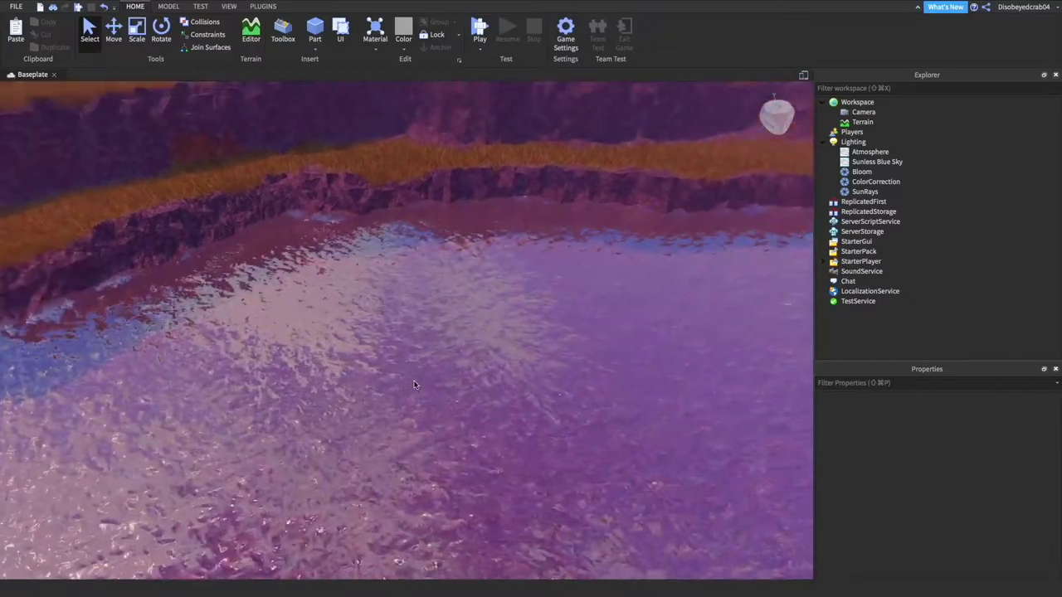
# - Place the sun low above the far cliffs with the Drag Sun plugin, at about 06:47, and view the lit scene
pyautogui.moveTo(415, 383); pyautogui.dragTo(415, 385, button='right')
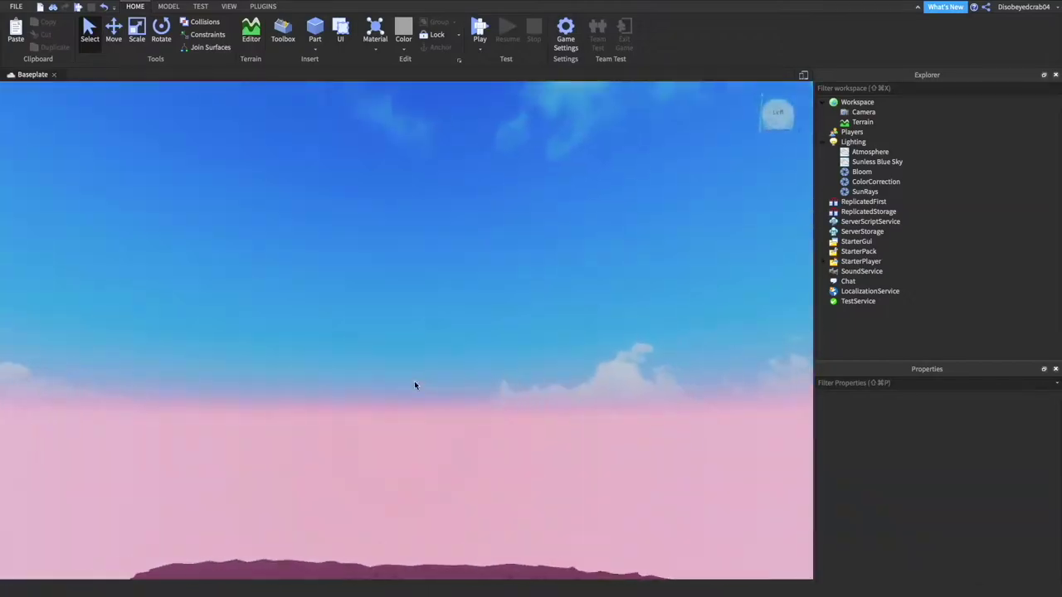
pyautogui.click(264, 6)
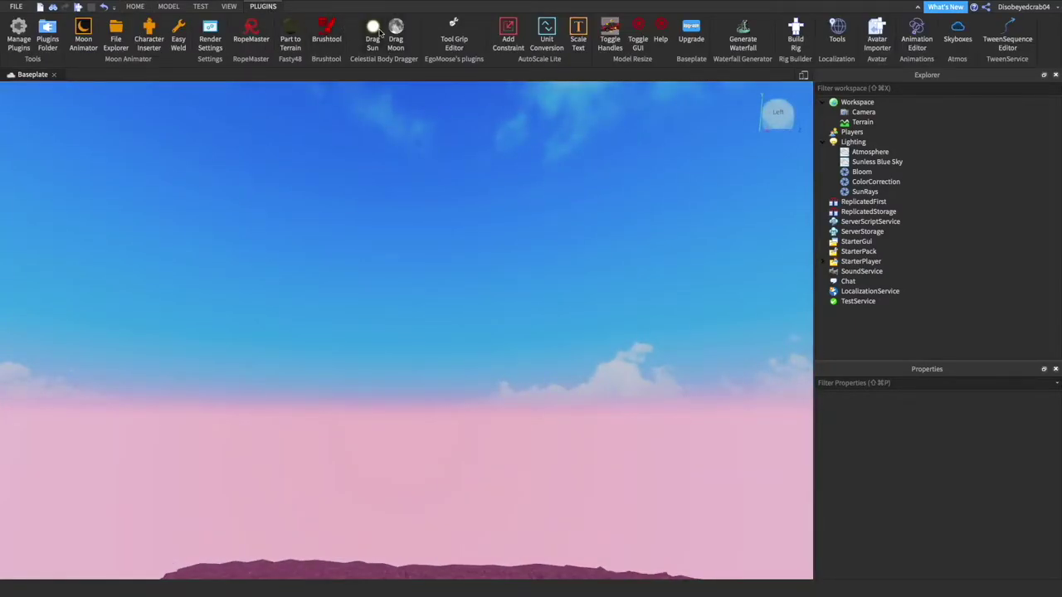
pyautogui.moveTo(384, 105); pyautogui.dragTo(548, 260)
pyautogui.moveTo(542, 266); pyautogui.dragTo(541, 247, button='right')
pyautogui.moveTo(561, 241); pyautogui.dragTo(569, 217)
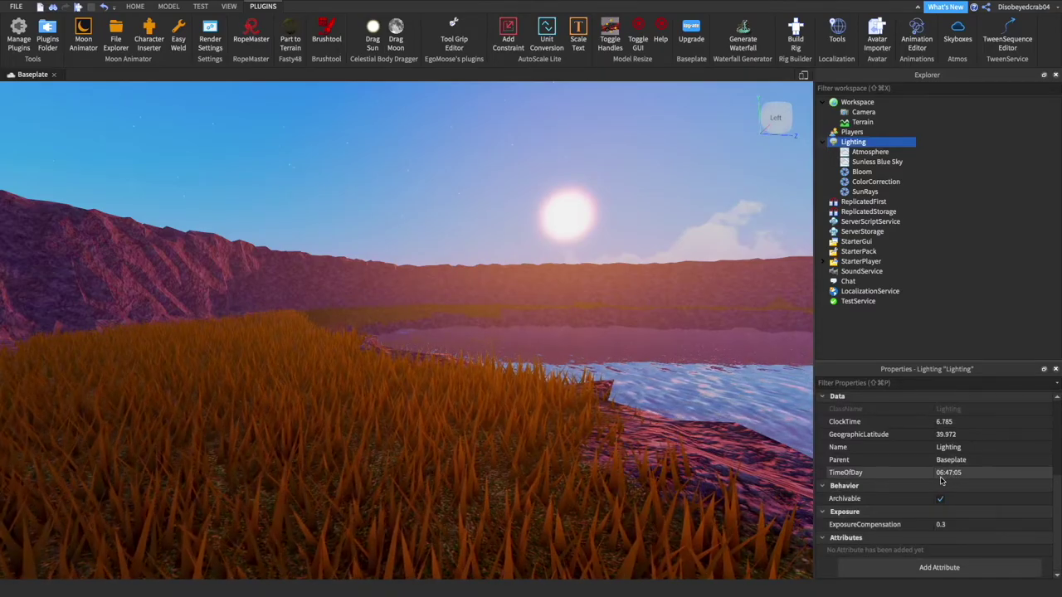
pyautogui.moveTo(528, 398); pyautogui.dragTo(528, 377, button='right')
pyautogui.press('s')
pyautogui.press('w')
pyautogui.press('s')
pyautogui.press('w')
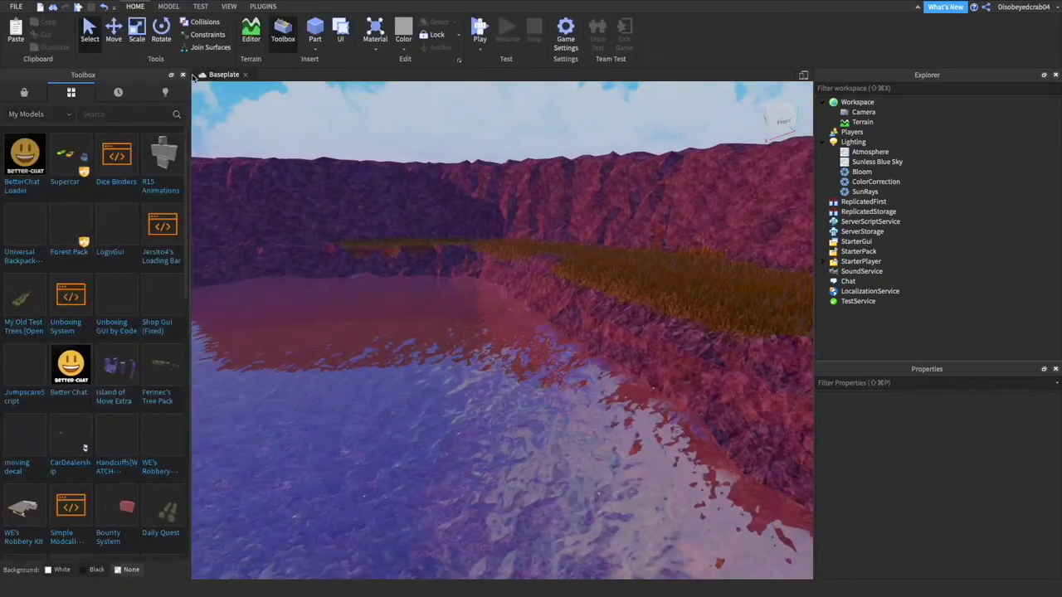
# - Insert the Forest Pack from My Models, close the Toolbox, and look over its trees, bushes and rocks
pyautogui.click(71, 225)
pyautogui.click(183, 75)
pyautogui.click(341, 223)
pyautogui.moveTo(402, 227); pyautogui.dragTo(402, 227, button='right')
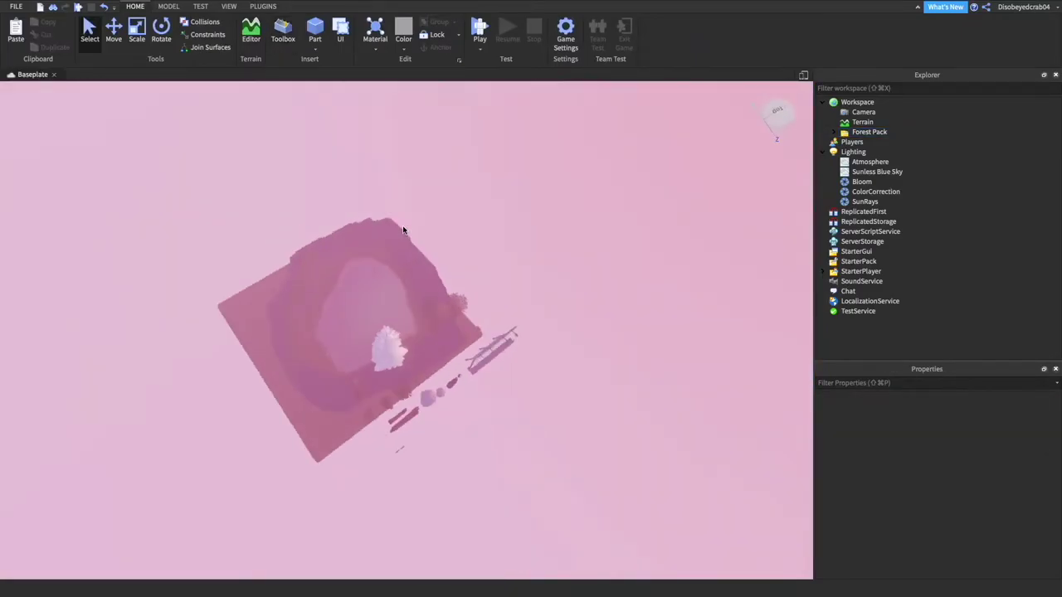
pyautogui.scroll(10, 476, 228)
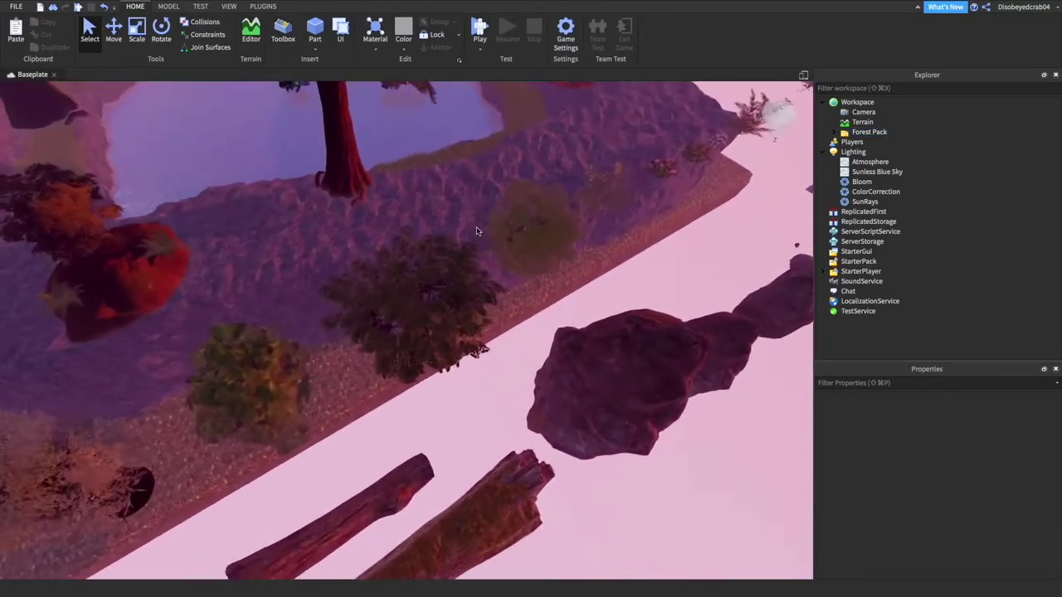
pyautogui.scroll(10, 476, 229)
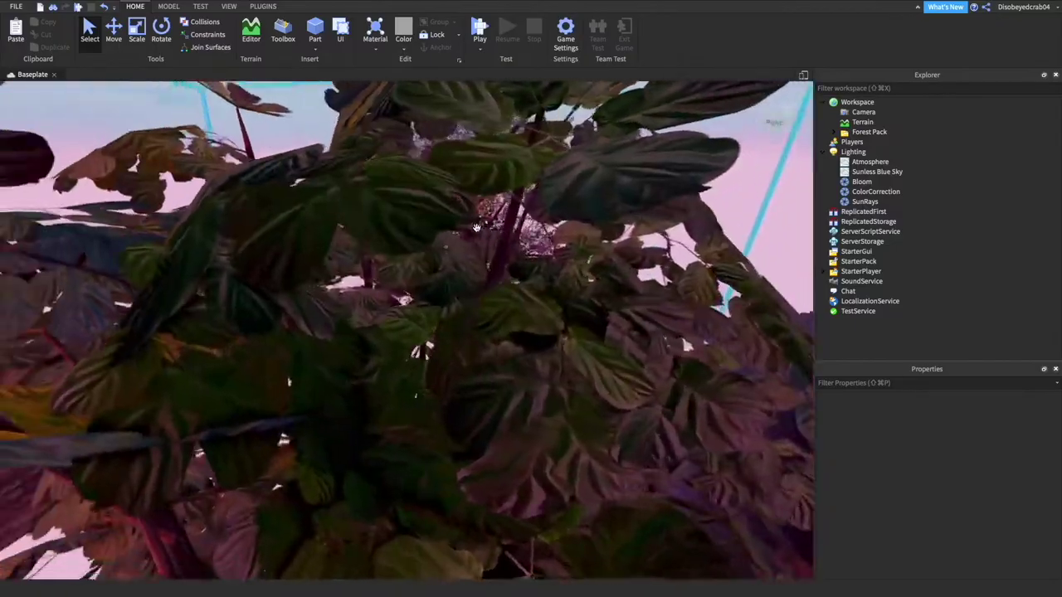
pyautogui.scroll(-10, 476, 227)
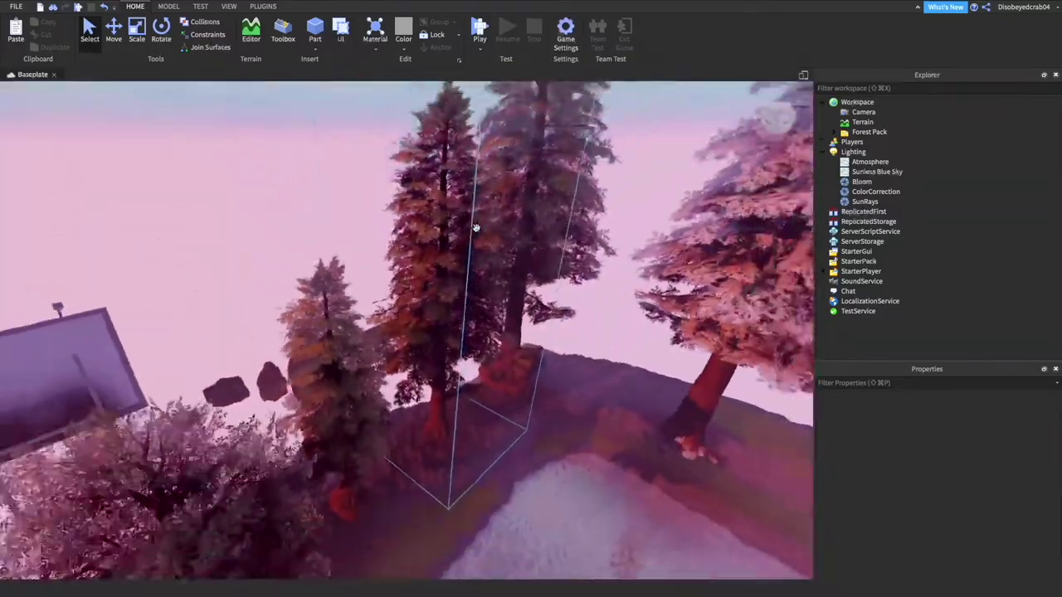
# - Select the LargeBoulder_Var02 model from the Forest Pack and move it into the lake
pyautogui.press('w')
pyautogui.moveTo(476, 227); pyautogui.dragTo(475, 241, button='right')
pyautogui.press('w')
pyautogui.click(425, 317)
pyautogui.press('s')
pyautogui.moveTo(439, 303); pyautogui.dragTo(445, 305, button='right')
pyautogui.press('s')
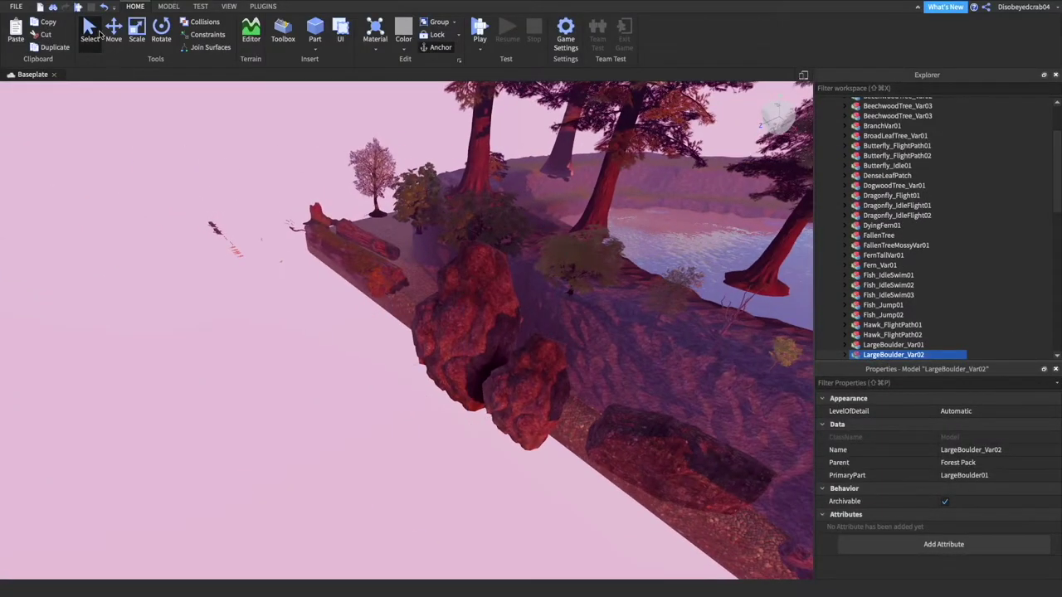
pyautogui.moveTo(400, 365); pyautogui.dragTo(449, 289)
pyautogui.press('s')
pyautogui.press('w')
pyautogui.moveTo(449, 289); pyautogui.dragTo(448, 271, button='right')
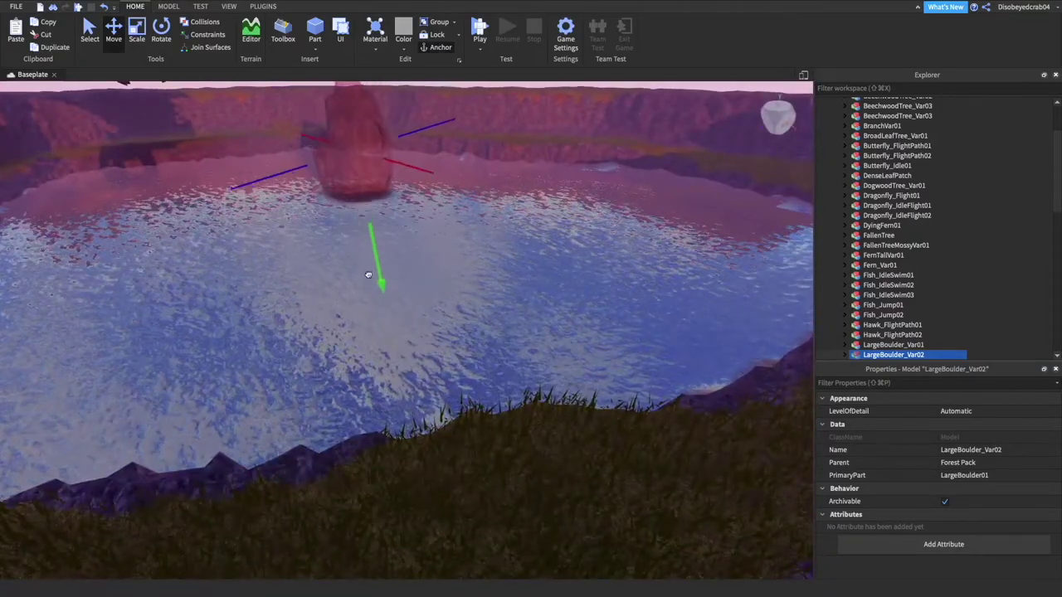
# - Move the Redwood_Snowy01 tree onto the cliff, duplicate it, and position the copy on another side of the lake
pyautogui.scroll(-8, 459, 272)
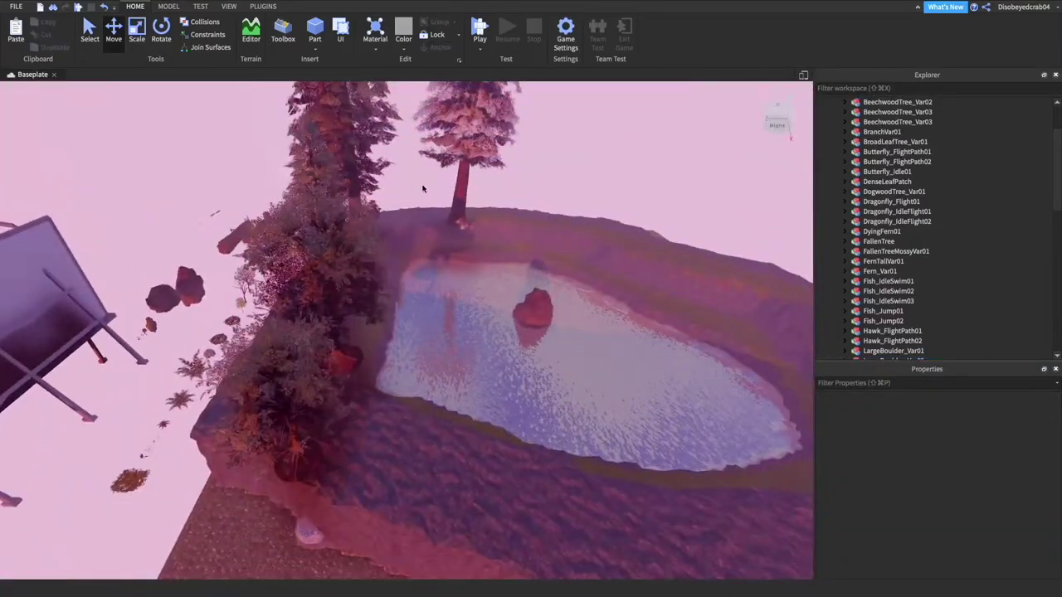
pyautogui.click(462, 186)
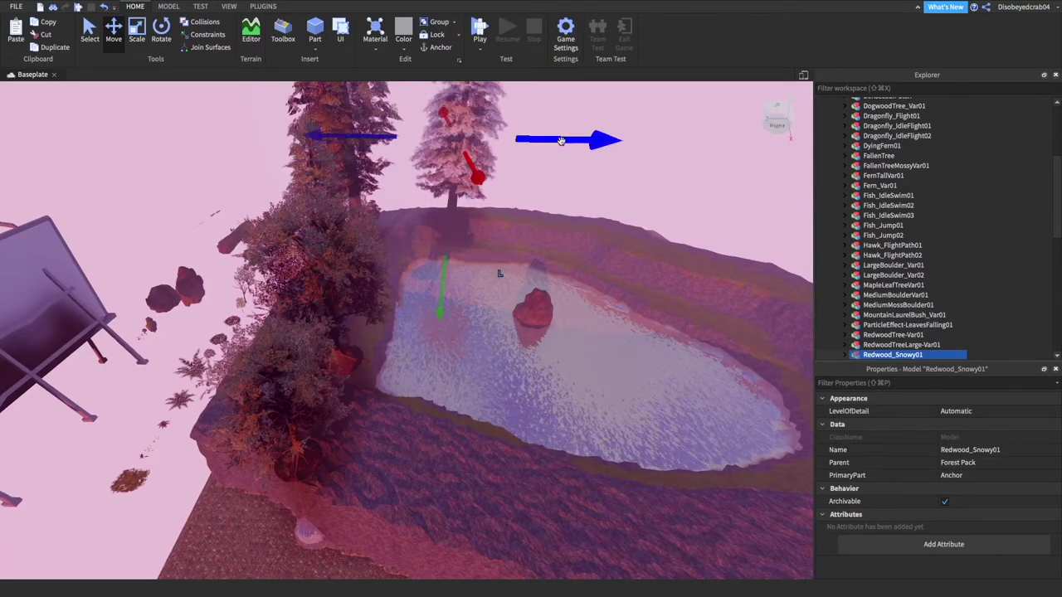
pyautogui.moveTo(593, 213); pyautogui.dragTo(820, 518)
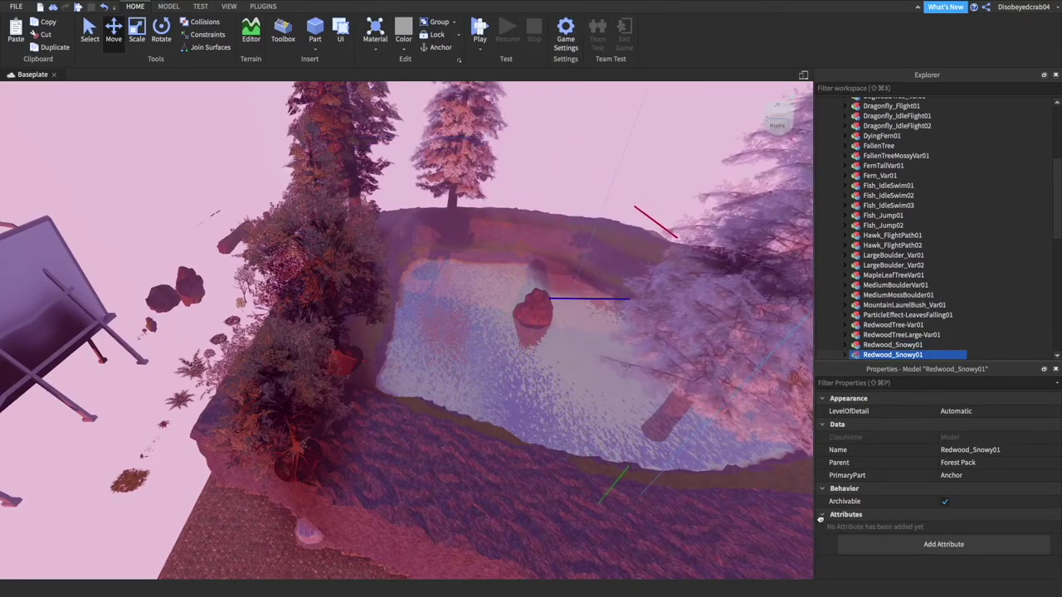
pyautogui.moveTo(649, 212); pyautogui.dragTo(687, 274)
# - Examine the fish models in the Forest Pack, including Fish_Jump01 and Fish_IdleSwim01
pyautogui.press('w')
pyautogui.moveTo(687, 275); pyautogui.dragTo(664, 269, button='right')
pyautogui.press('w')
pyautogui.press('w')
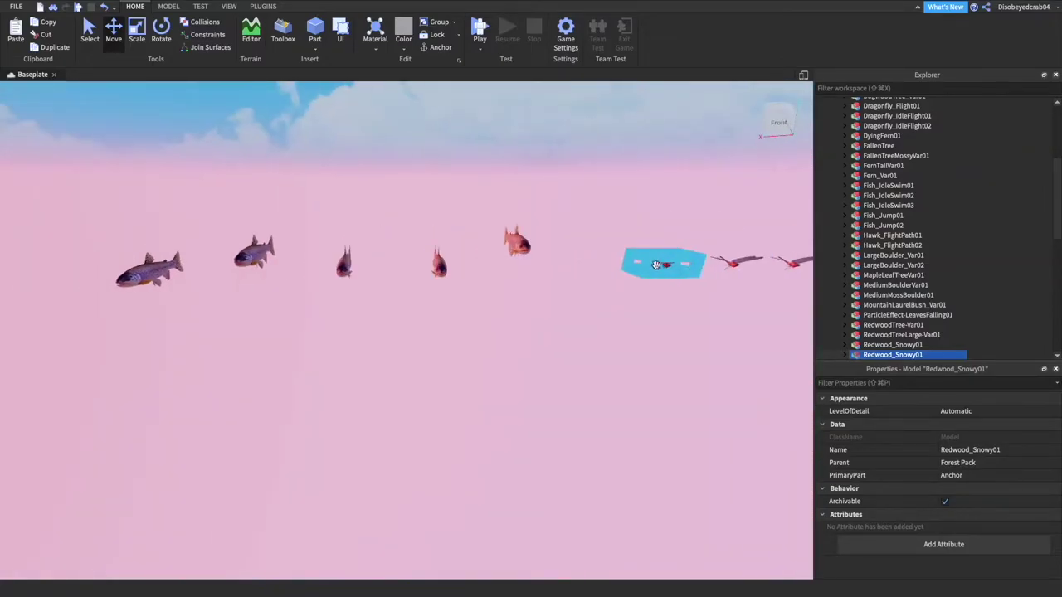
pyautogui.moveTo(443, 272); pyautogui.dragTo(438, 269, button='right')
pyautogui.press('w')
pyautogui.scroll(-5, 438, 269)
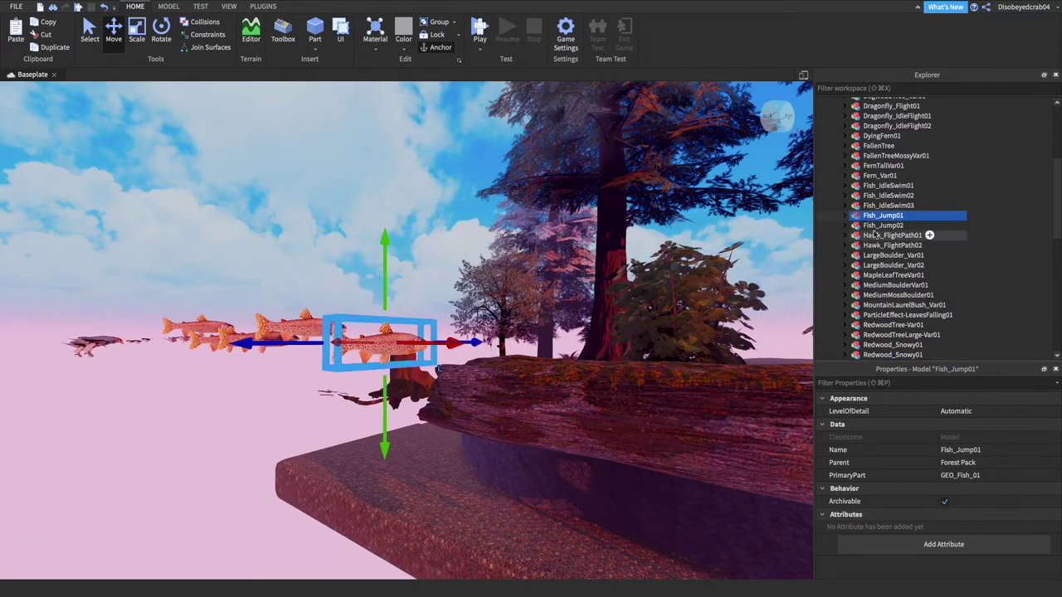
pyautogui.press('w')
pyautogui.moveTo(538, 299); pyautogui.dragTo(538, 299, button='right')
pyautogui.press('w')
pyautogui.press('w')
pyautogui.press('s')
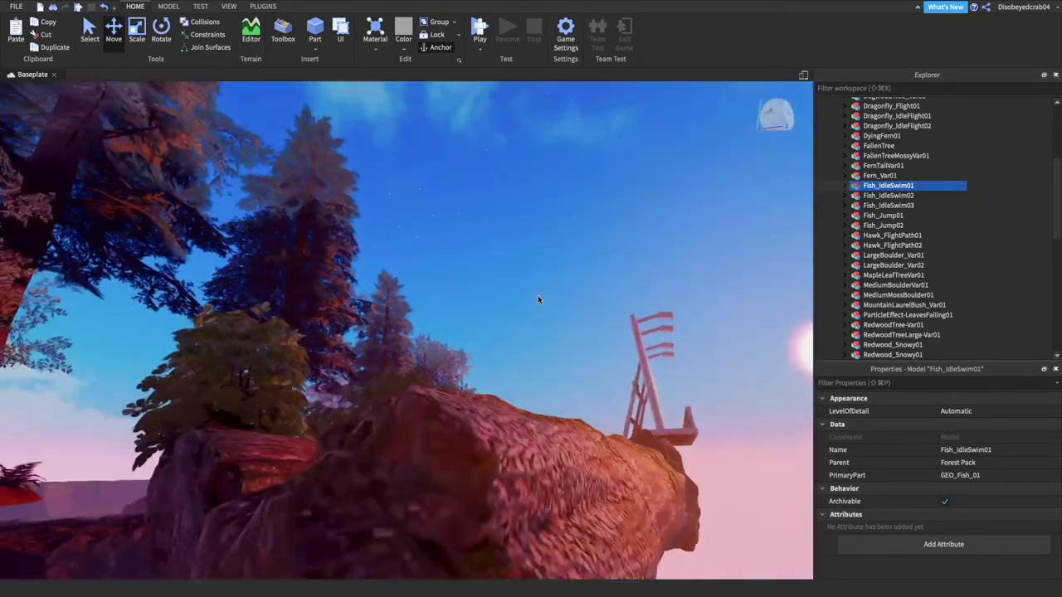
# - Look around the lake, boulder, snowy redwoods and surrounding cliffs from several viewpoints
pyautogui.press('w')
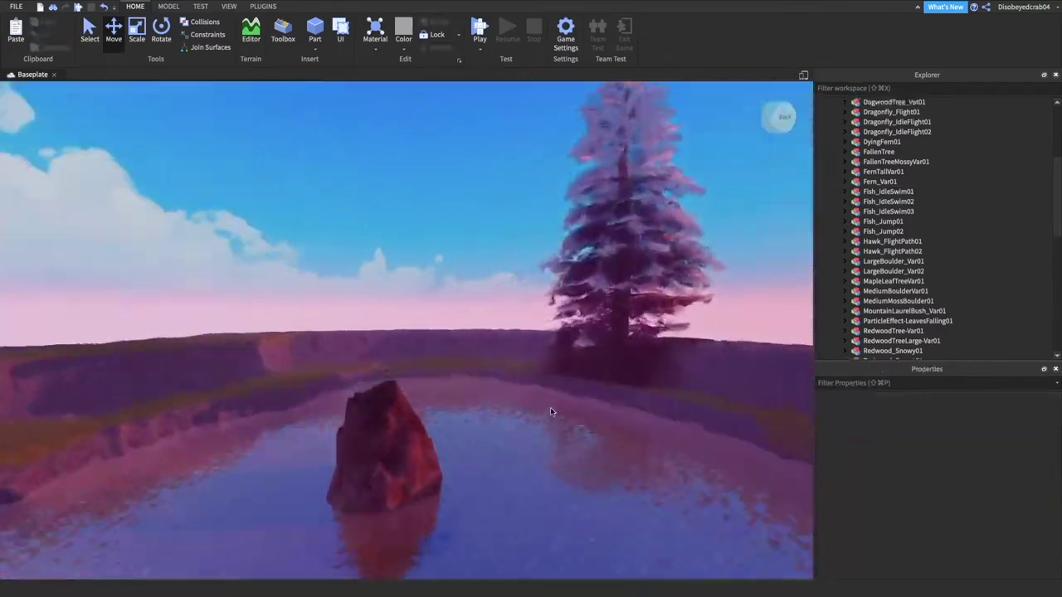
pyautogui.moveTo(551, 407); pyautogui.dragTo(551, 409, button='right')
pyautogui.press('s')
pyautogui.press('w')
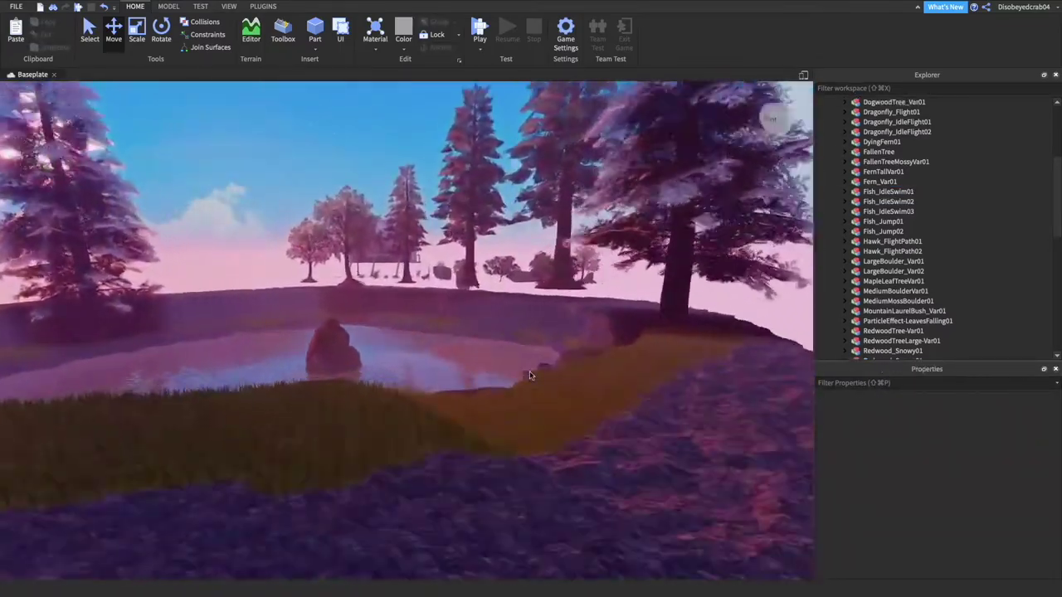
pyautogui.press('w')
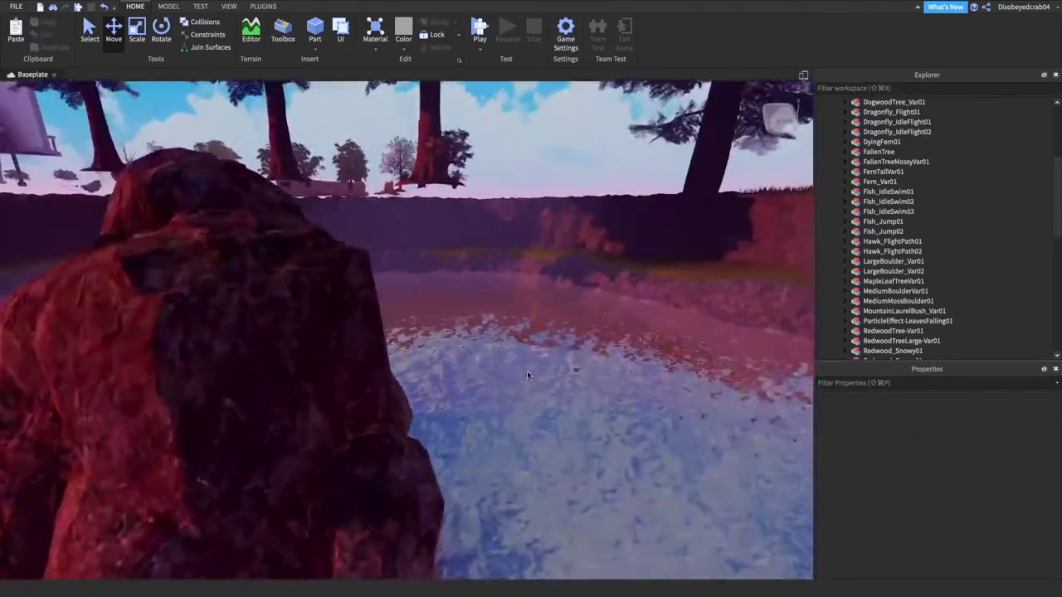
pyautogui.press('s')
pyautogui.moveTo(527, 372); pyautogui.dragTo(529, 375, button='right')
pyautogui.press('w')
pyautogui.press('w')
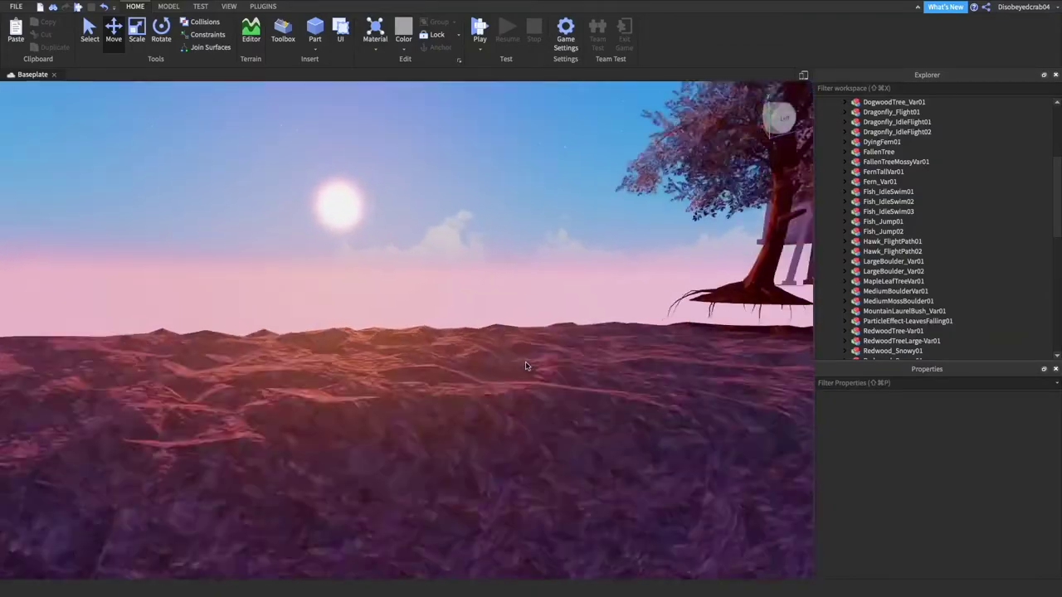
pyautogui.press('w')
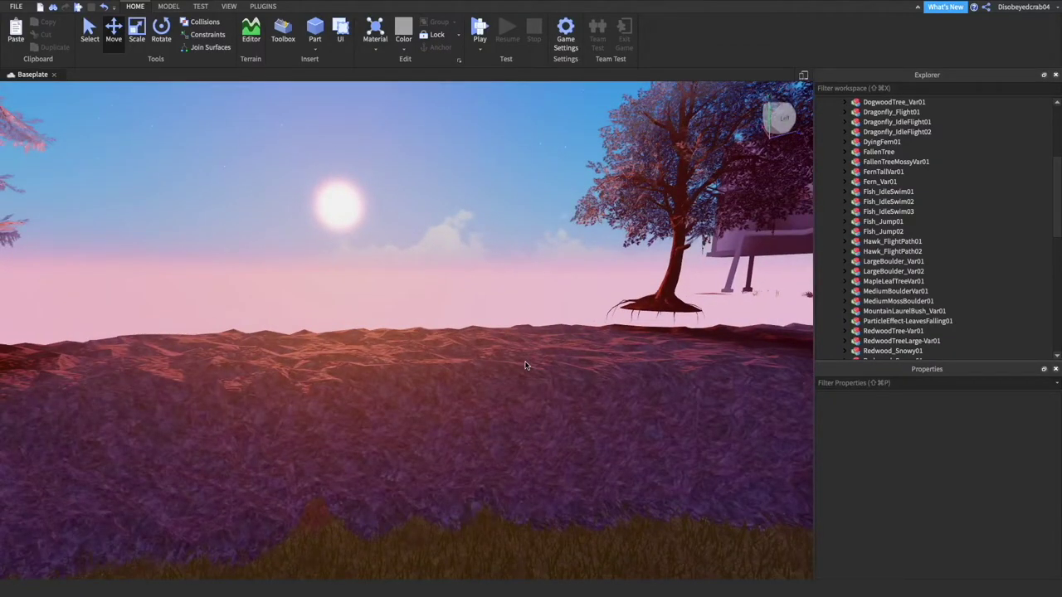